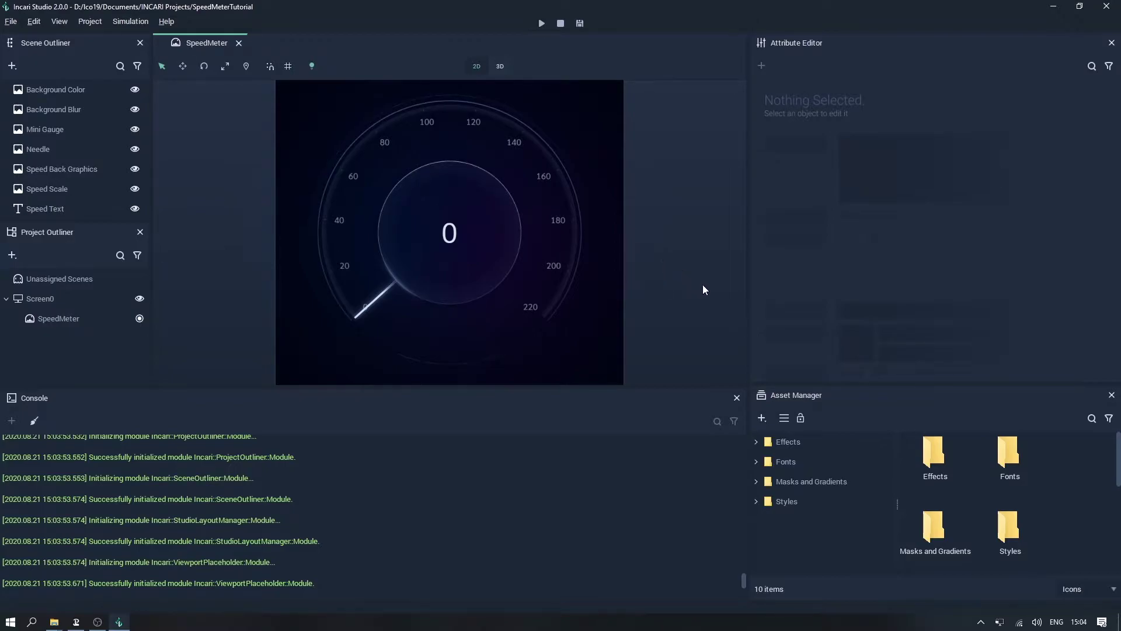
Step: Drag the Gradient, Mask and Scale Mask PNGs from Masks and Gradients into the SpeedMeter scene
left_click(855, 481)
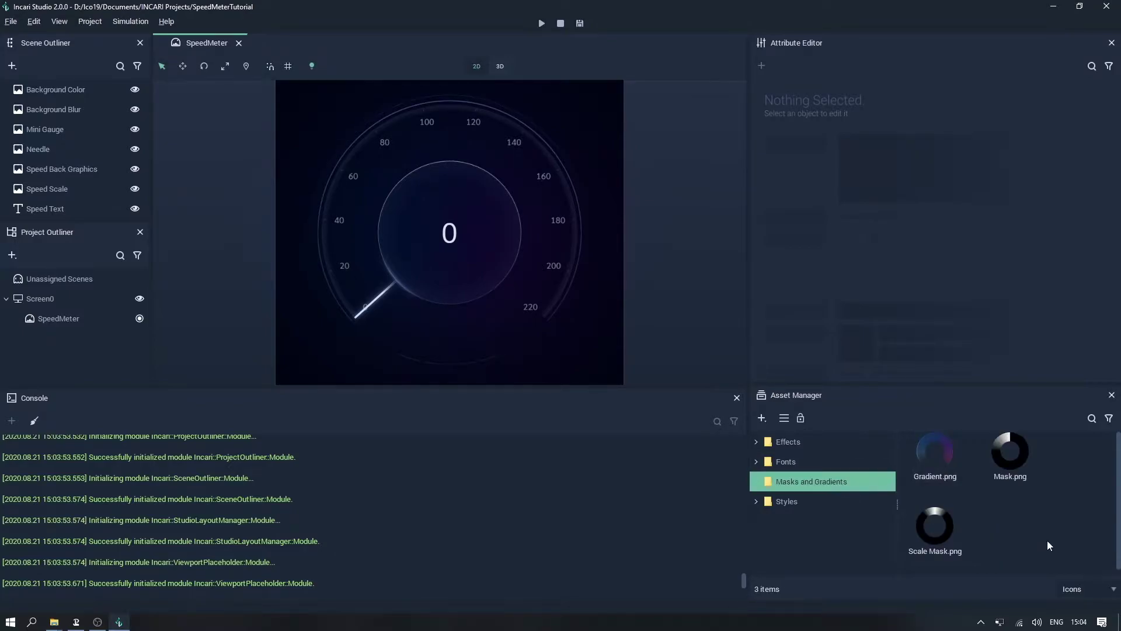
left_click_drag(1058, 548, 529, 236)
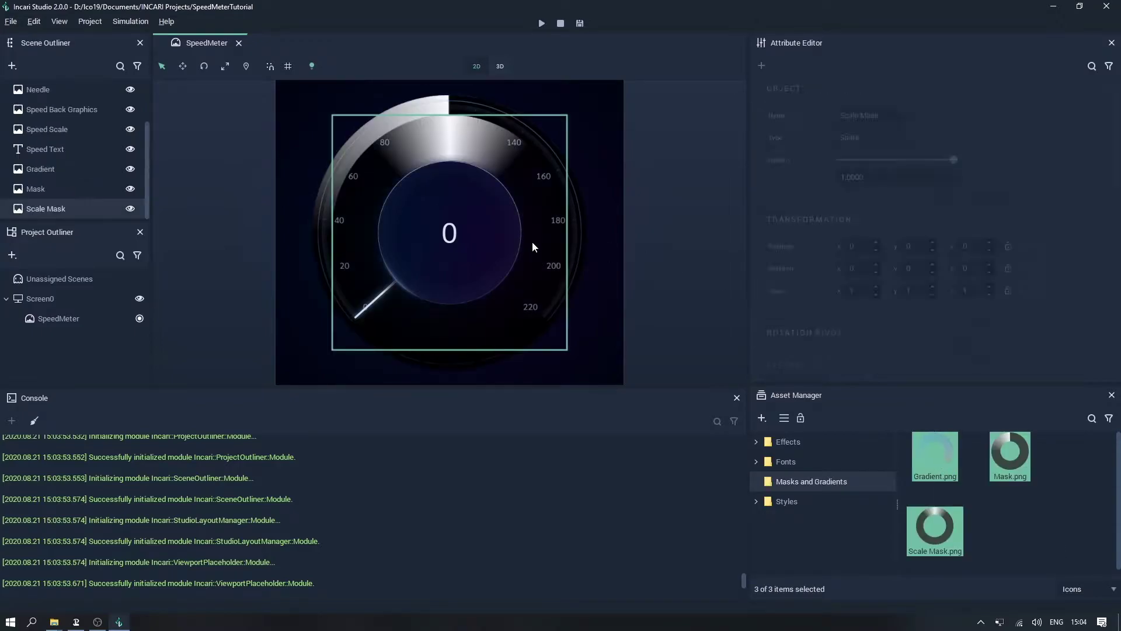
left_click(145, 190)
left_click_drag(145, 190, 148, 131)
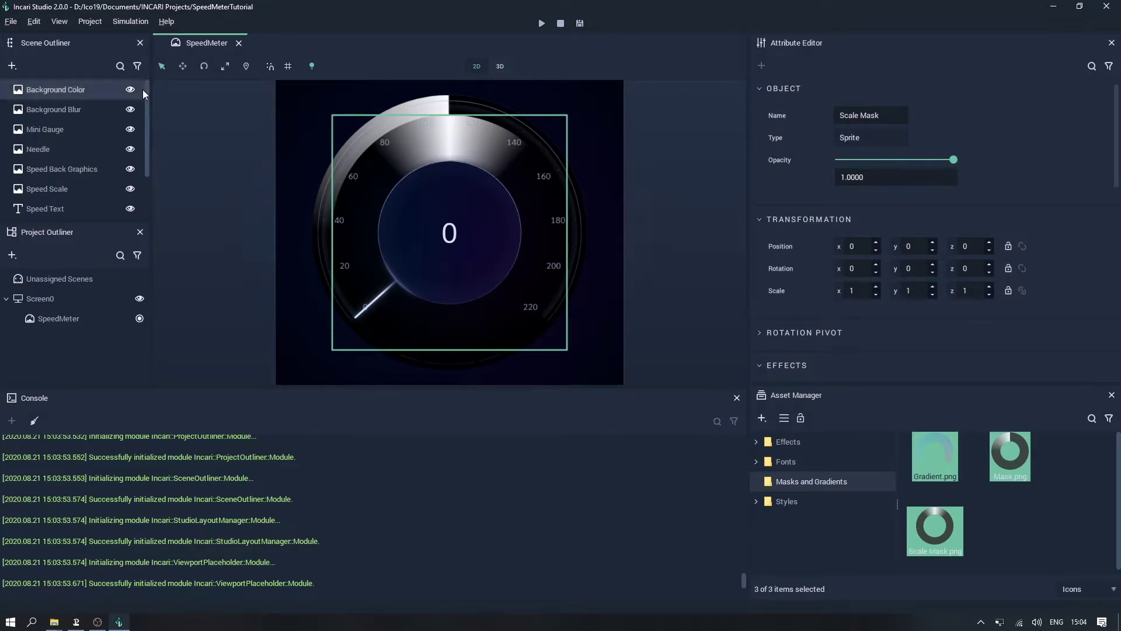
Step: Hide Background Color, Background Blur, Mini Gauge, Speed Back Graphics, Speed Scale, Speed Text, Mask and Scale Mask, then select Gradient
left_click(130, 89)
left_click(131, 109)
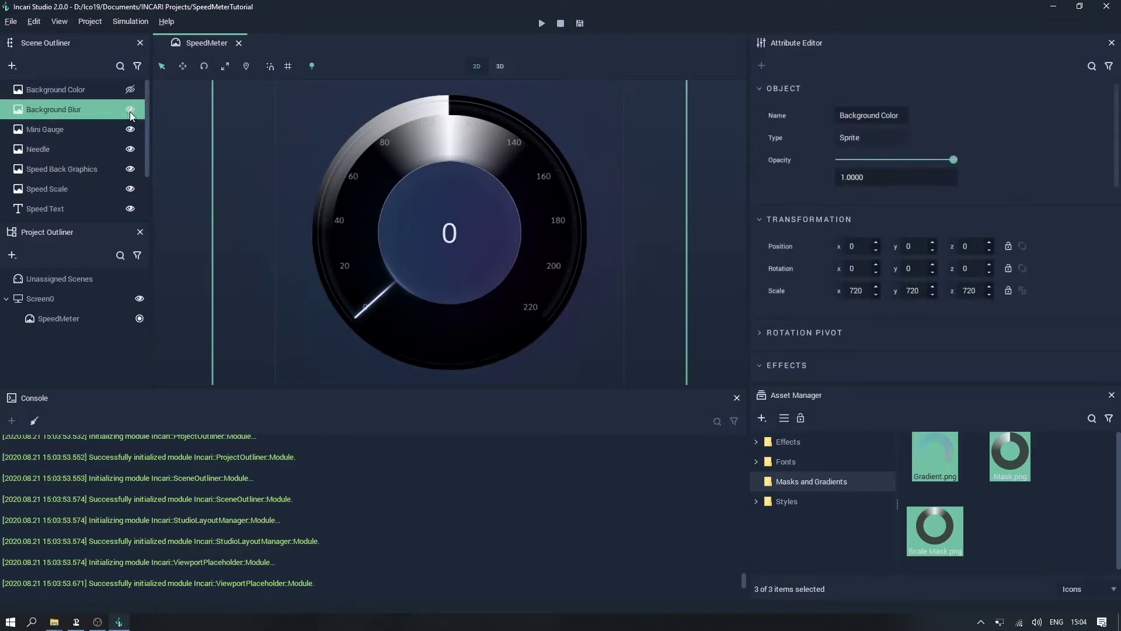
left_click(130, 129)
left_click(131, 169)
left_click(130, 189)
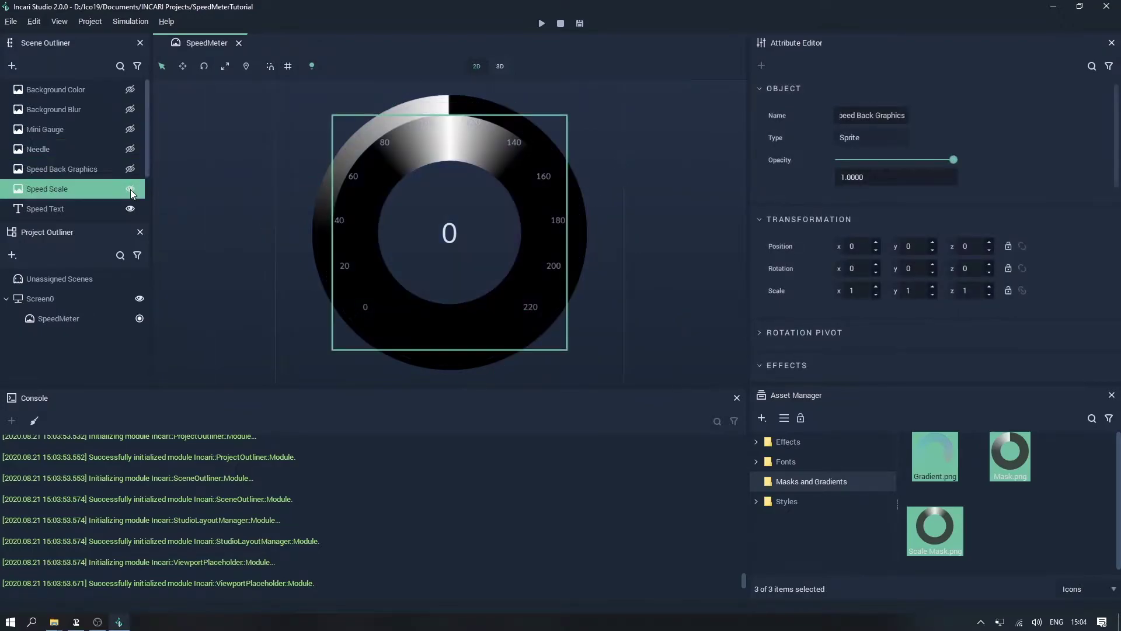
scroll(130, 175, "down", 1)
left_click(131, 149)
left_click(131, 189)
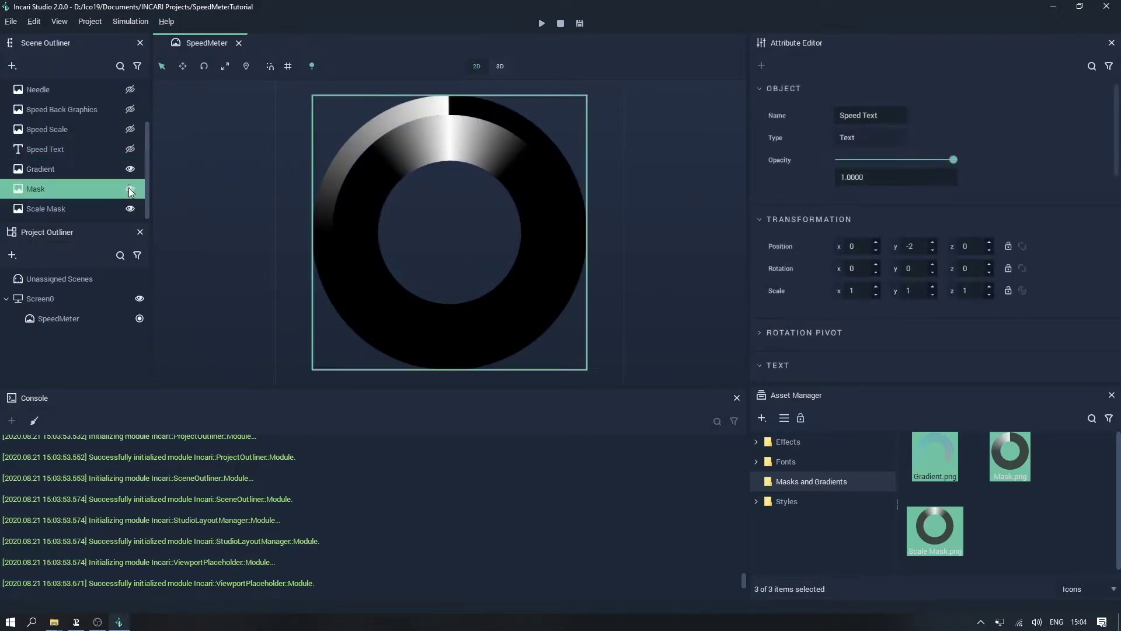
left_click(130, 208)
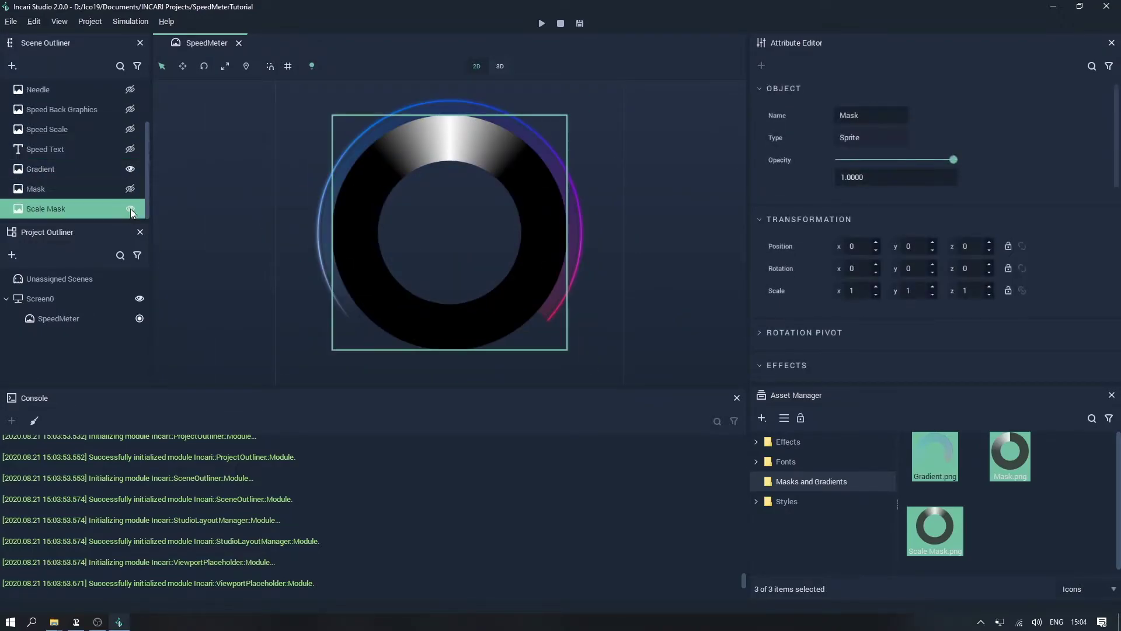
left_click(69, 166)
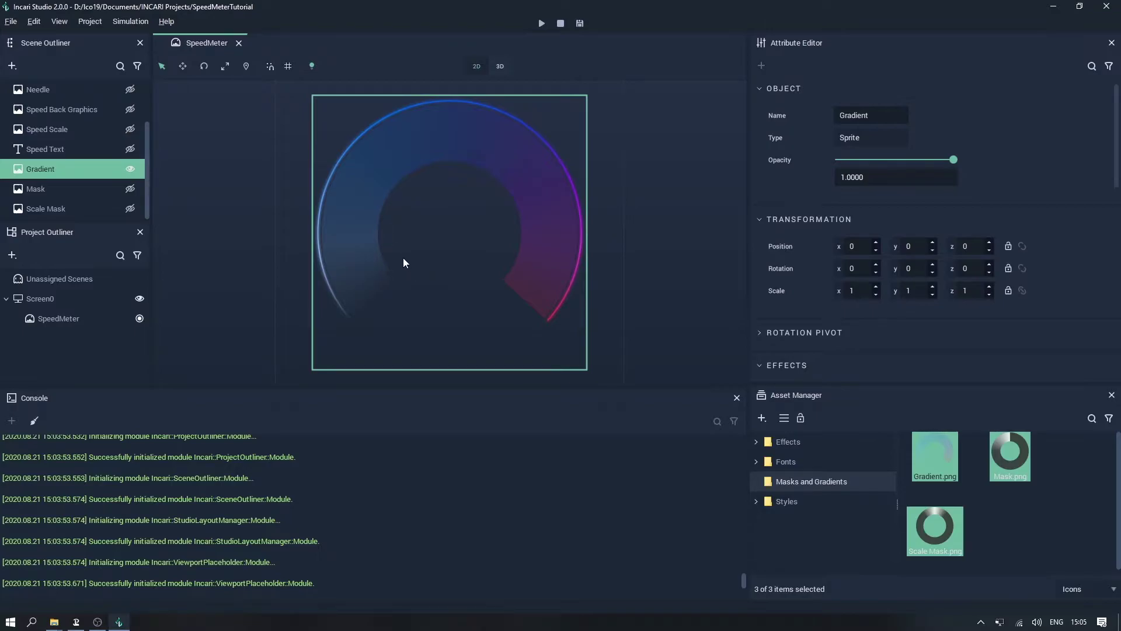
Step: Make the Mask layer visible and select it to inspect its white-to-black ring
left_click(131, 188)
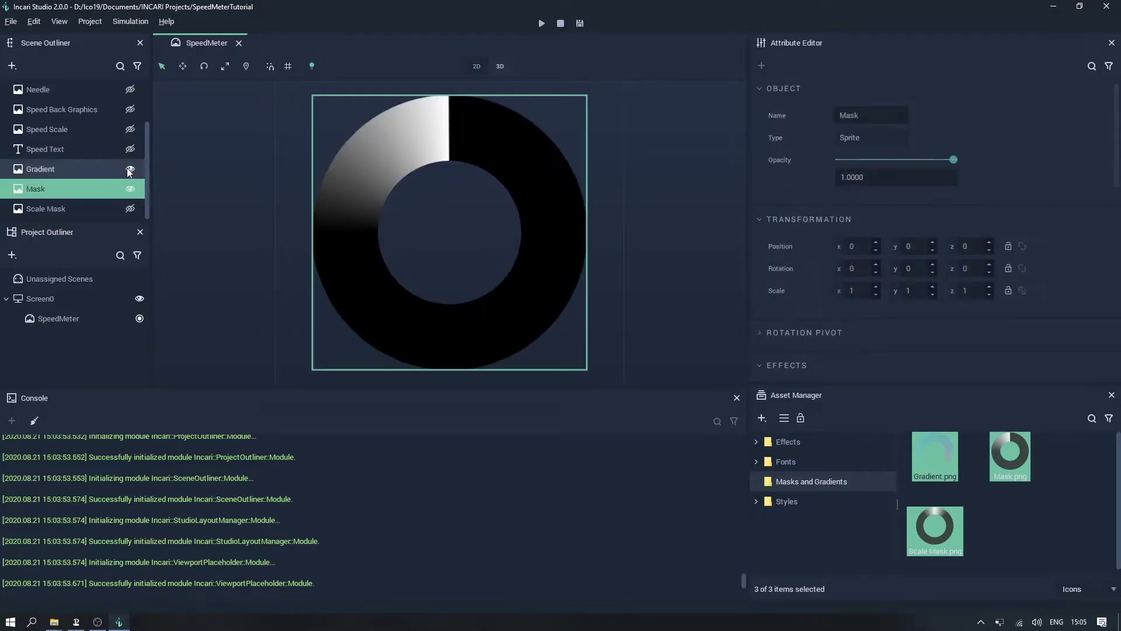
left_click(100, 189)
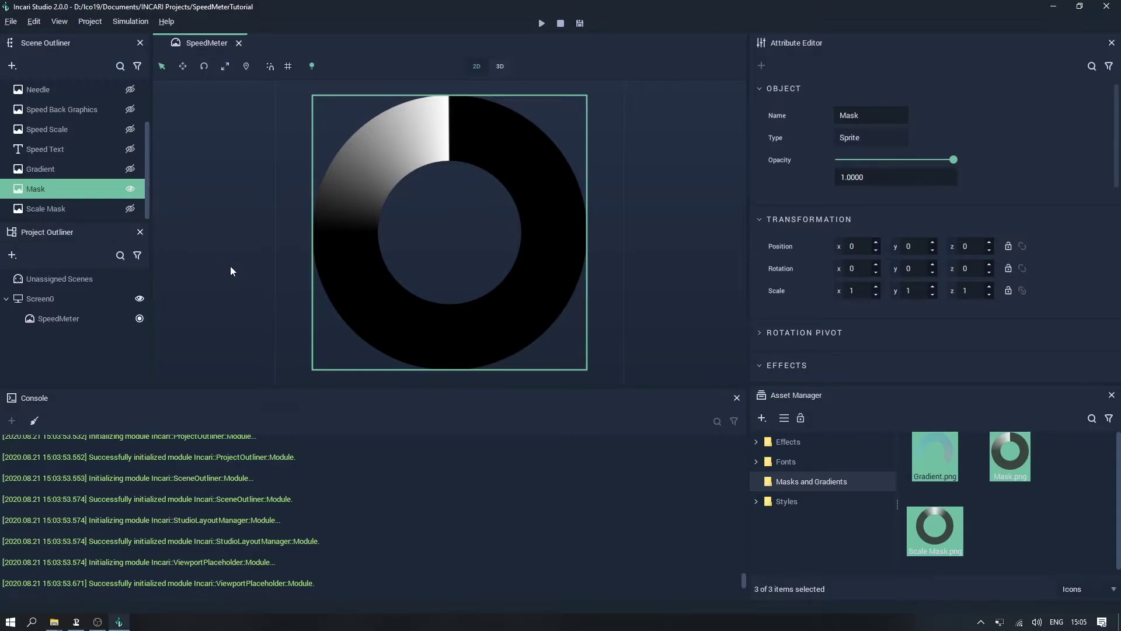
Step: Show Scale Mask, hide Mask, and select Scale Mask to inspect its ring
left_click(129, 208)
left_click(128, 190)
left_click(100, 207)
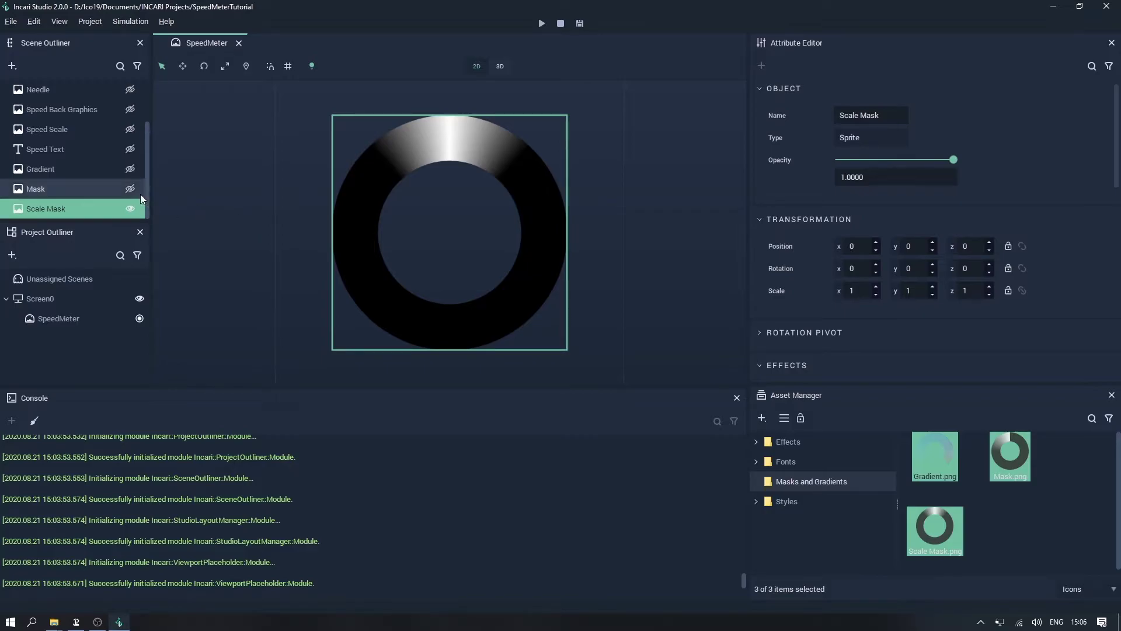
Step: Hide Scale Mask and make Gradient and all the other gauge layers visible again
left_click(130, 208)
left_click(130, 169)
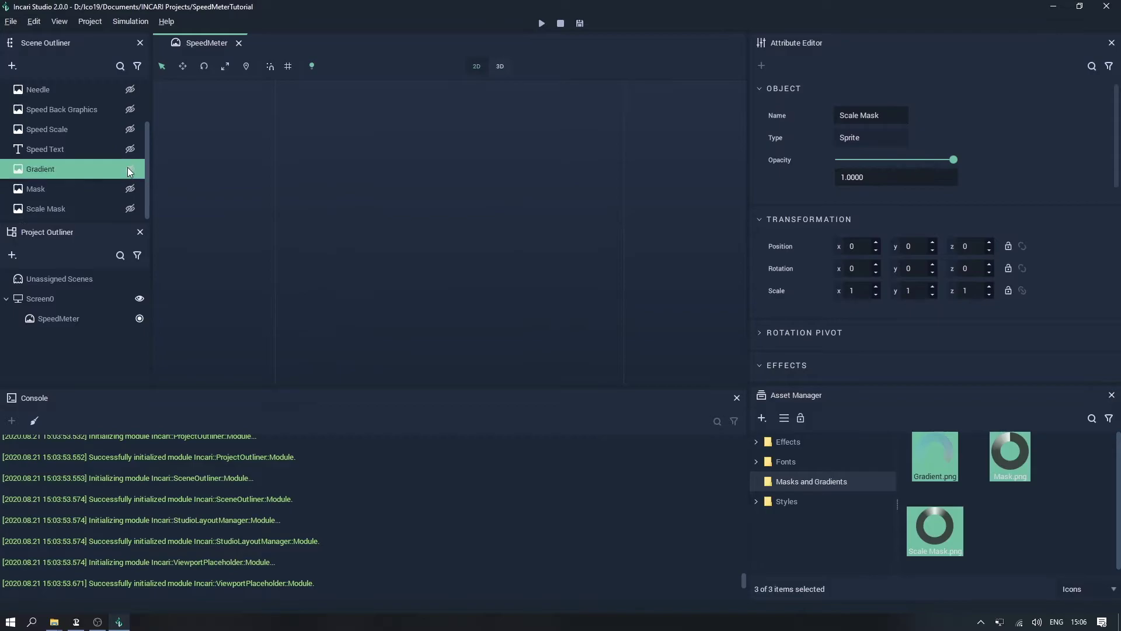
left_click(130, 148)
left_click(130, 130)
scroll(130, 133, "up", 1)
left_click(130, 169)
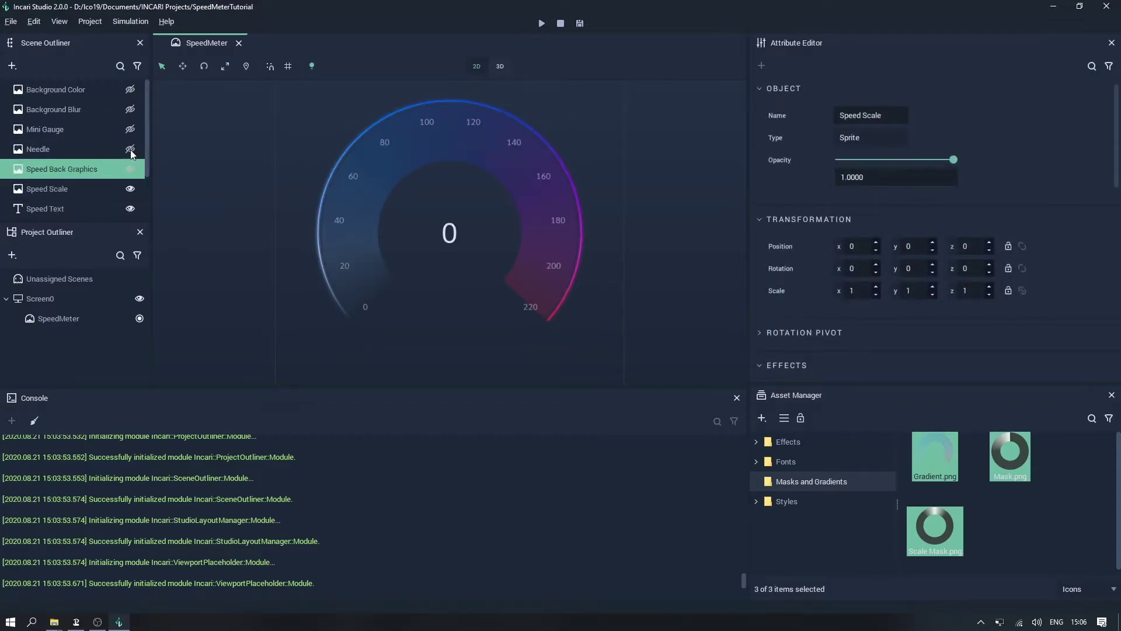
left_click(130, 149)
left_click(129, 129)
left_click(131, 109)
left_click(131, 89)
scroll(104, 136, "down", 1)
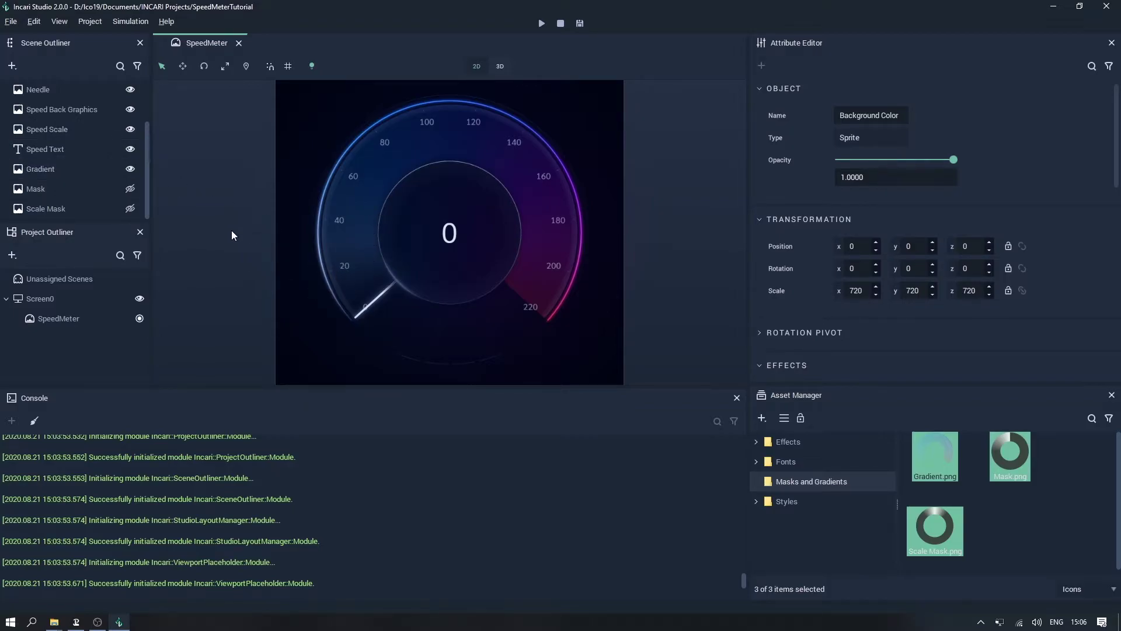
scroll(98, 170, "up", 1)
scroll(98, 171, "down", 1)
scroll(67, 134, "up", 1)
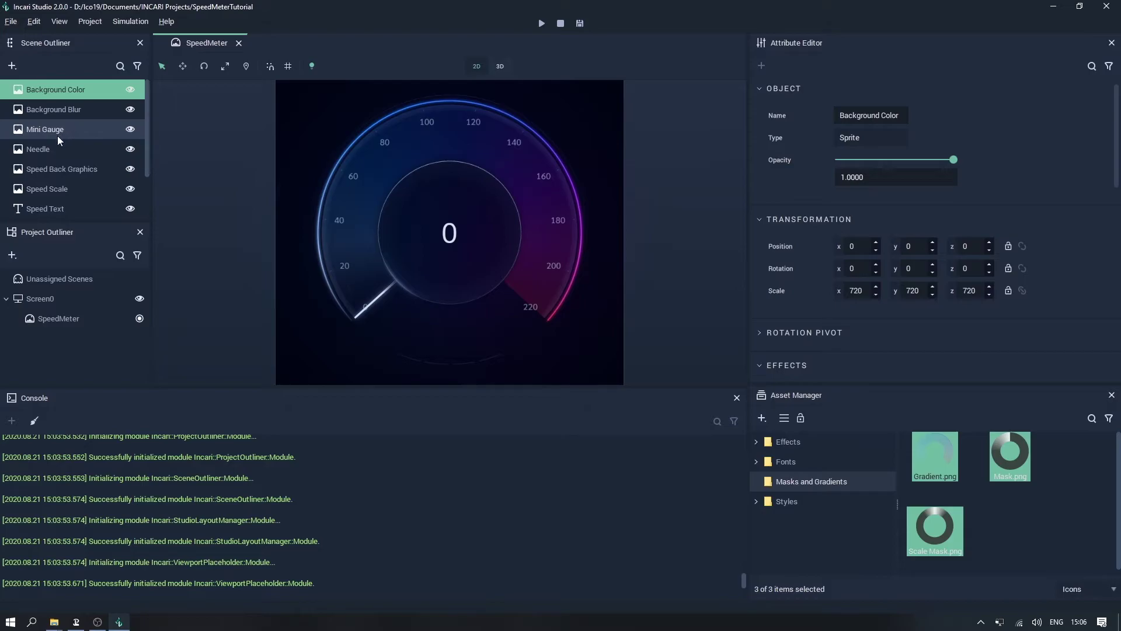
Step: Raise the sort indexes: Mini Gauge to 4, Needle to 5, Speed Text to 6
left_click(58, 127)
scroll(1028, 191, "down", 10)
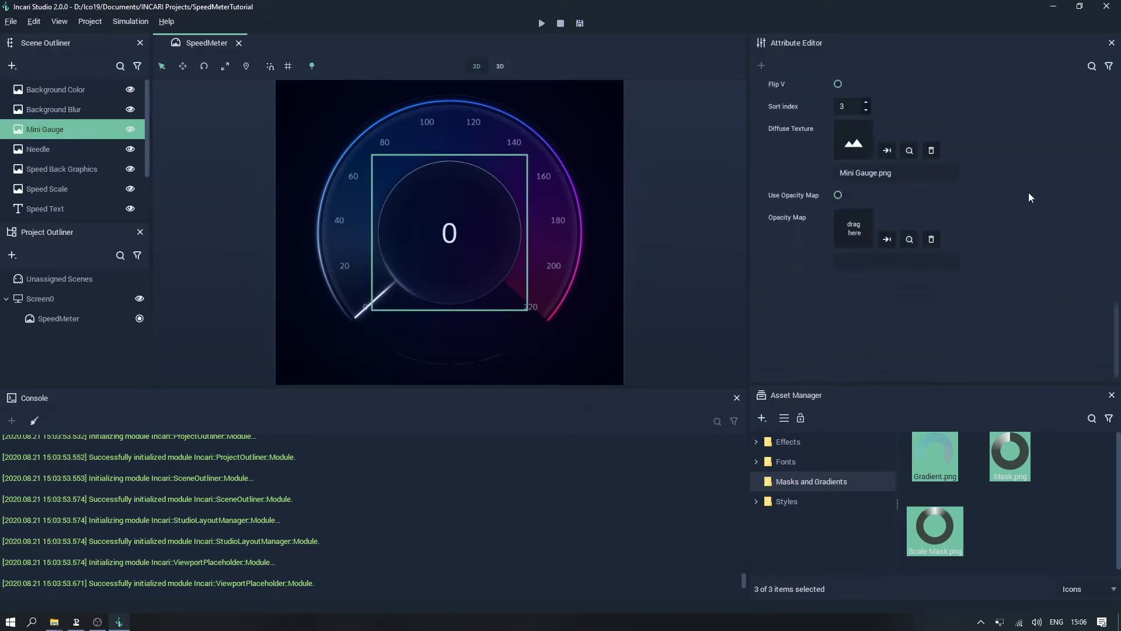
scroll(1028, 191, "up", 2)
left_click(865, 190)
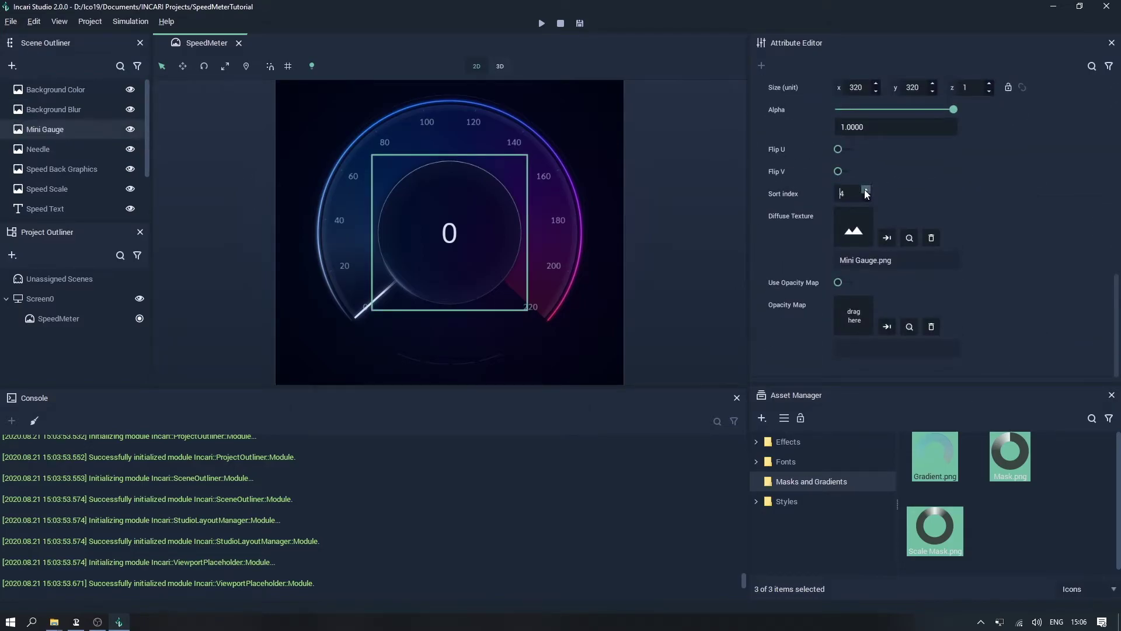
left_click(96, 143)
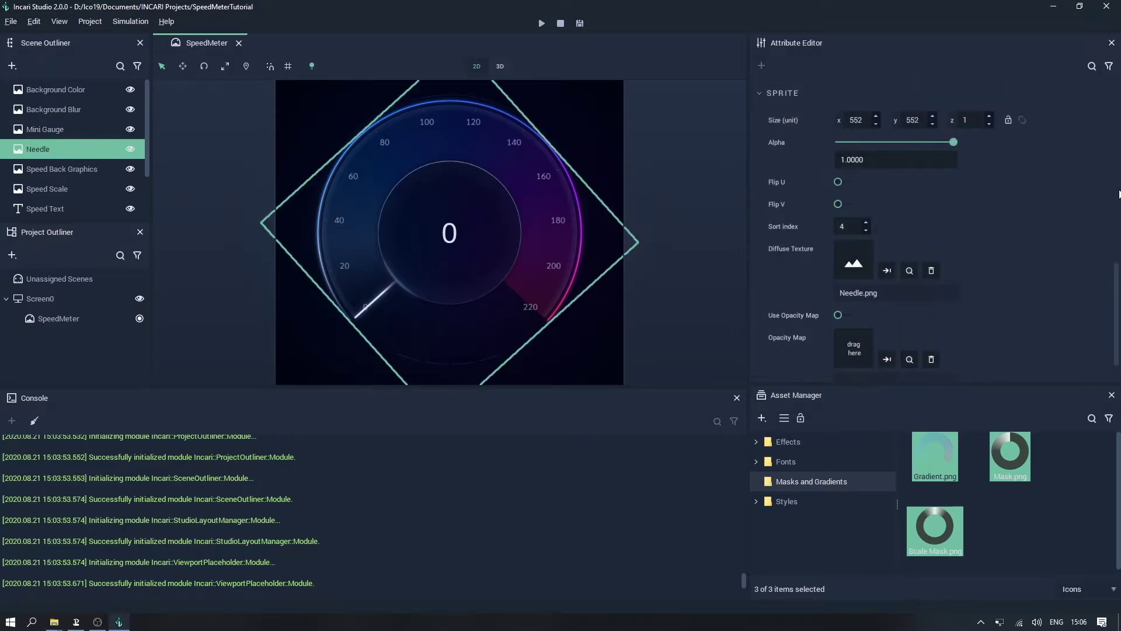
left_click(865, 190)
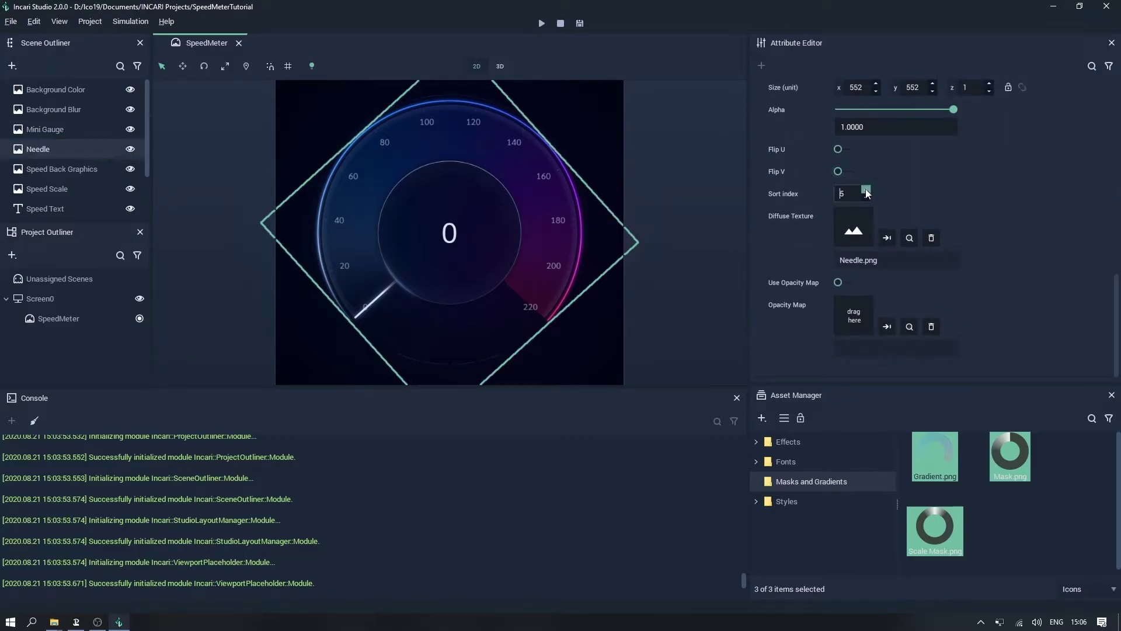
left_click(46, 208)
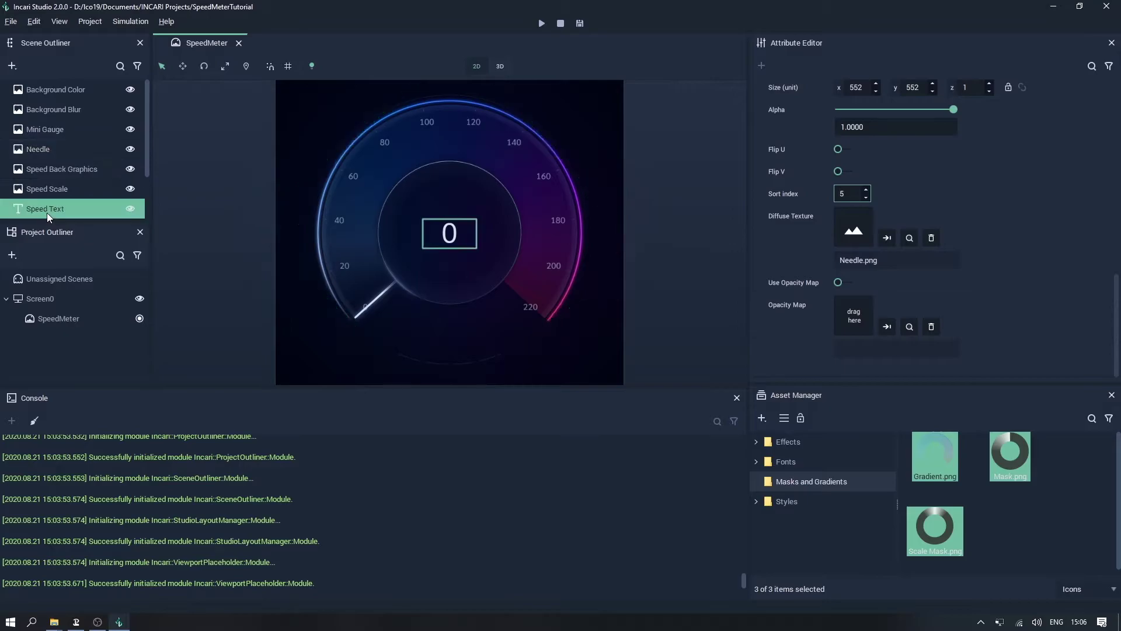
scroll(1060, 225, "down", 10)
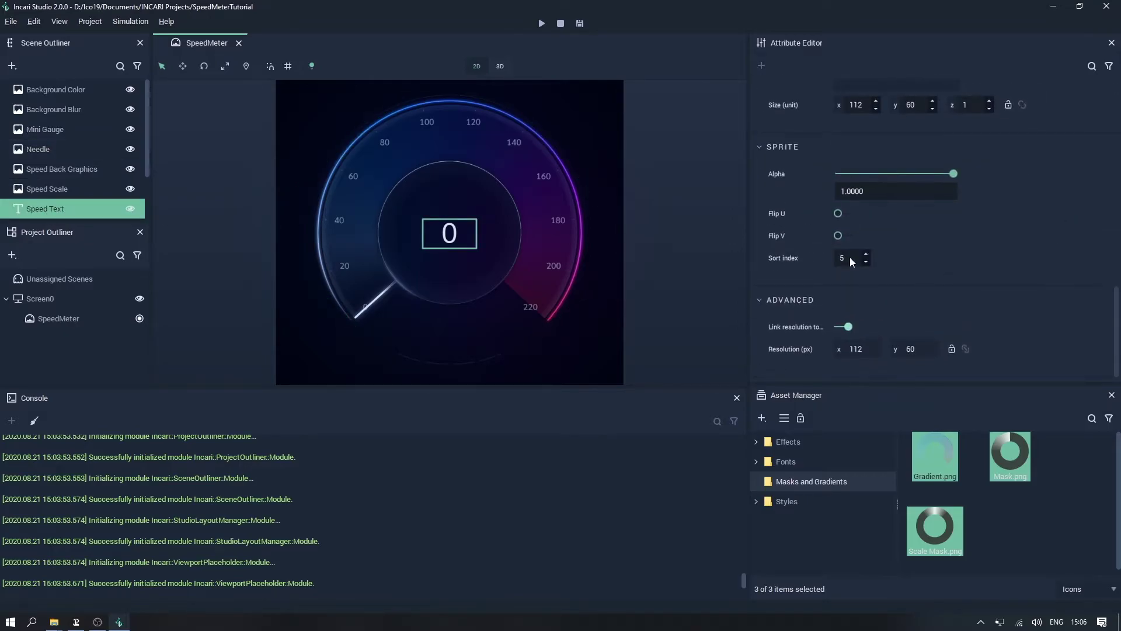
left_click(866, 252)
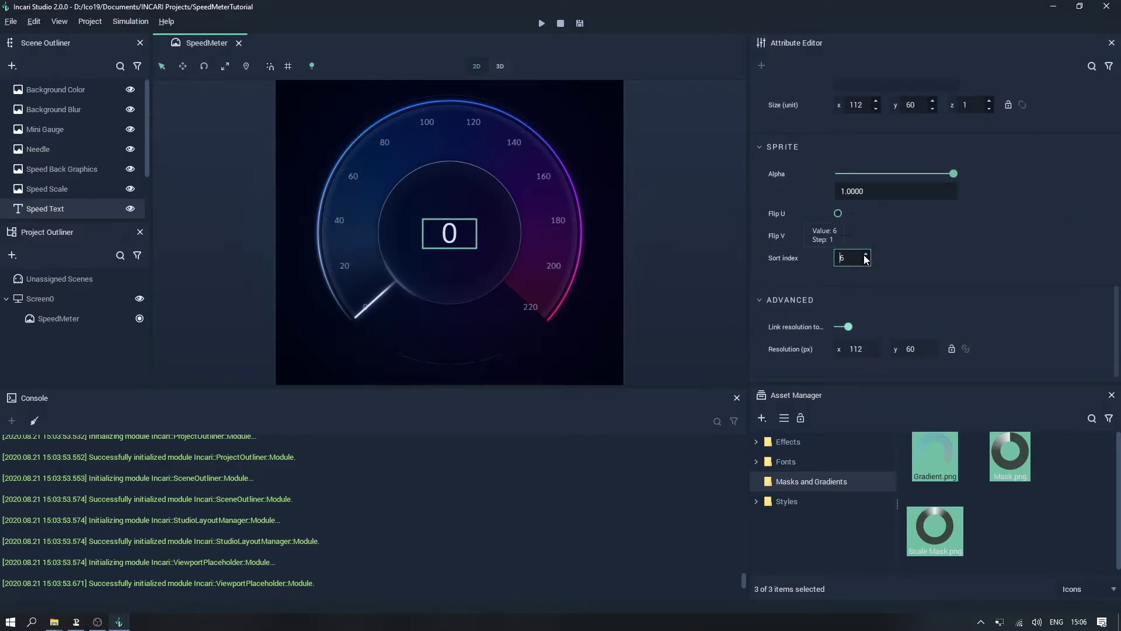
Step: Set the Gradient sprite's sort index to 3
scroll(94, 178, "down", 3)
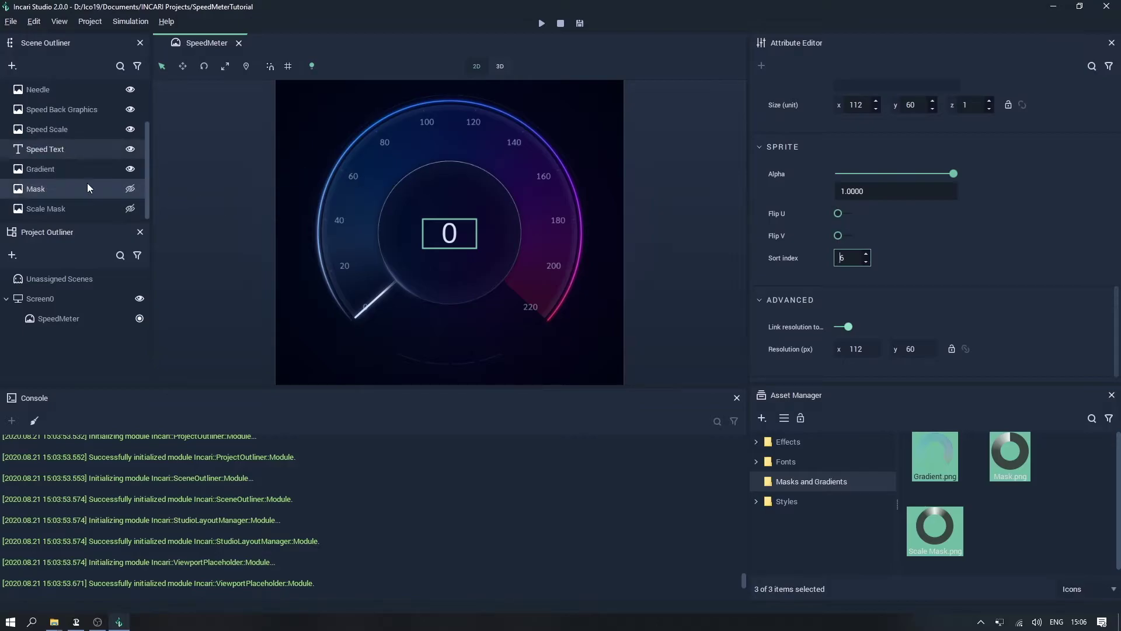
left_click(75, 170)
scroll(1102, 212, "down", 10)
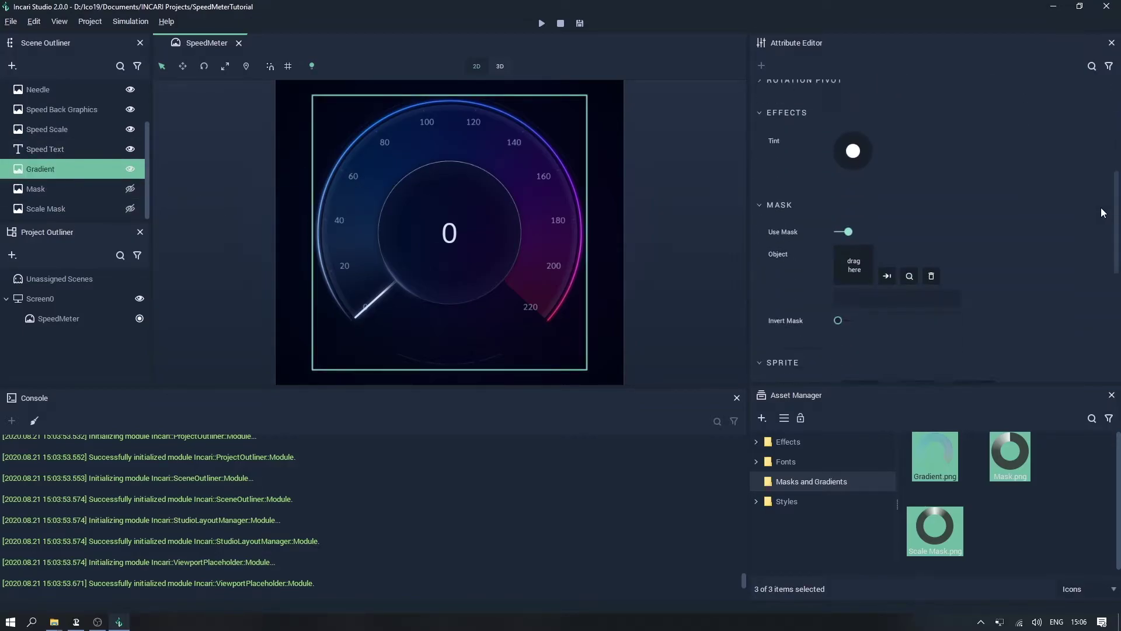
scroll(935, 201, "down", 1)
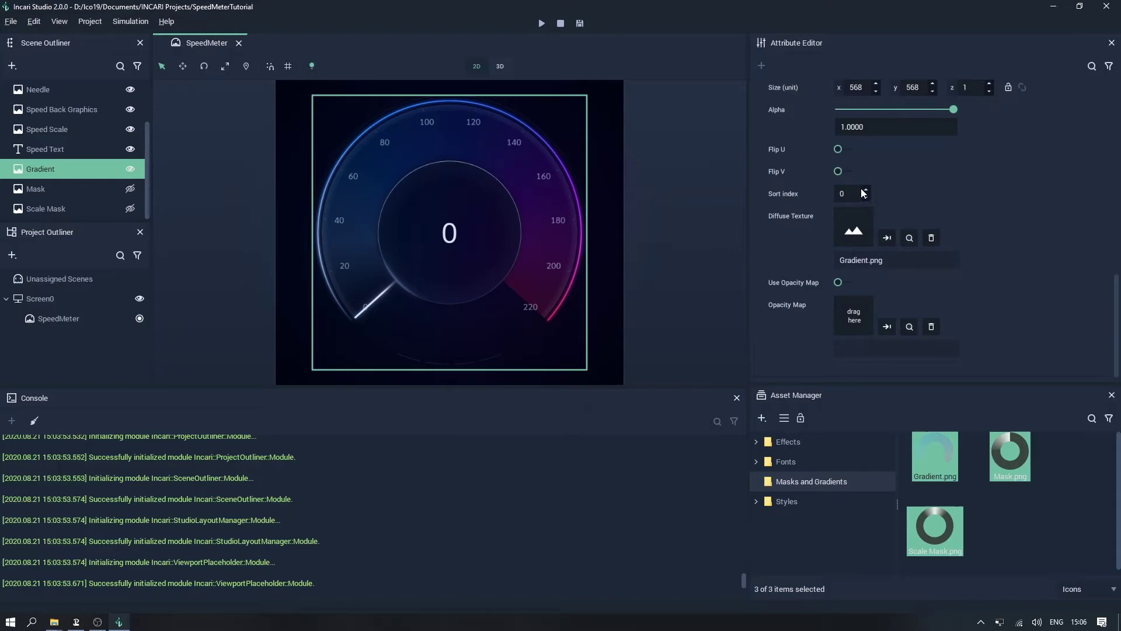
left_click(865, 190)
left_click(865, 190)
left_click(865, 190)
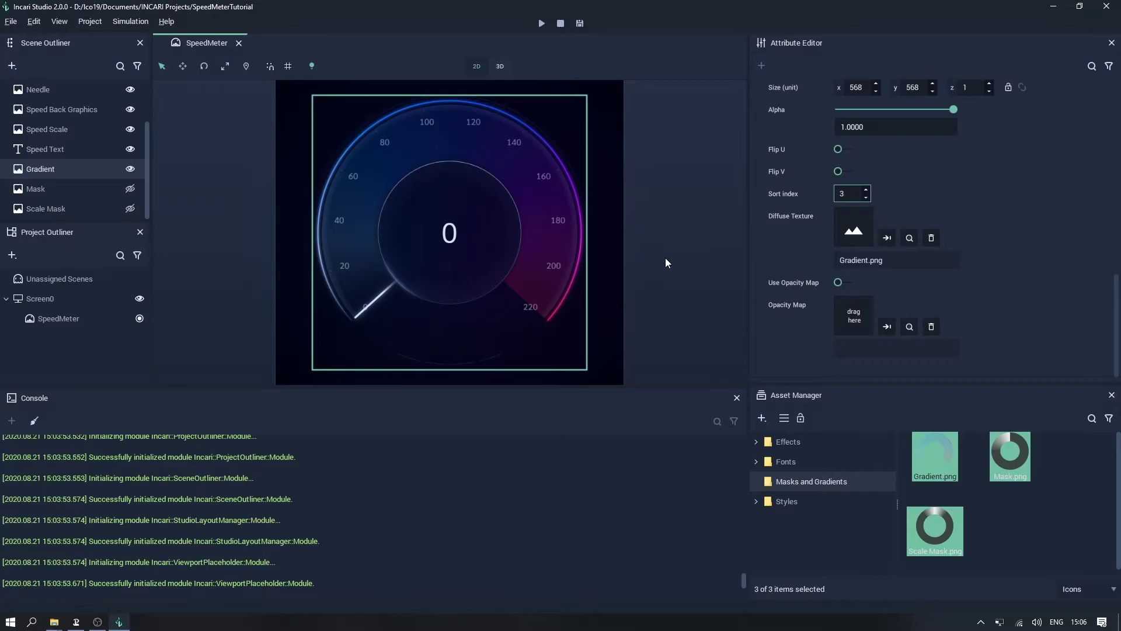
key("Return")
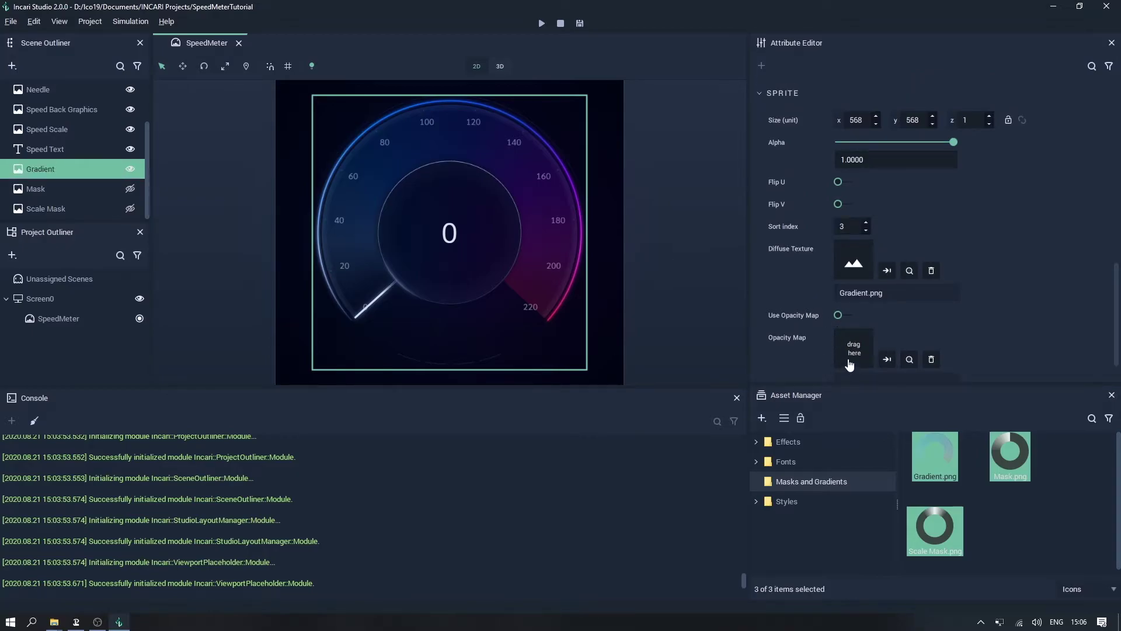
scroll(852, 351, "down", 1)
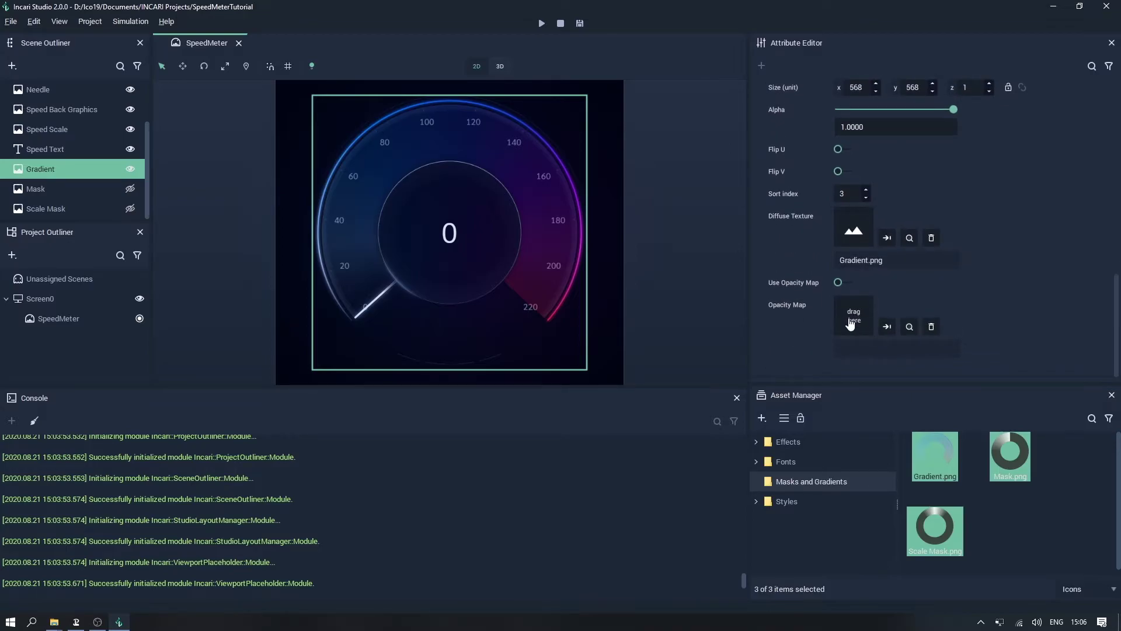
Step: Assign Mask.png as the Gradient's opacity map and enable Use Opacity Map
left_click(850, 322)
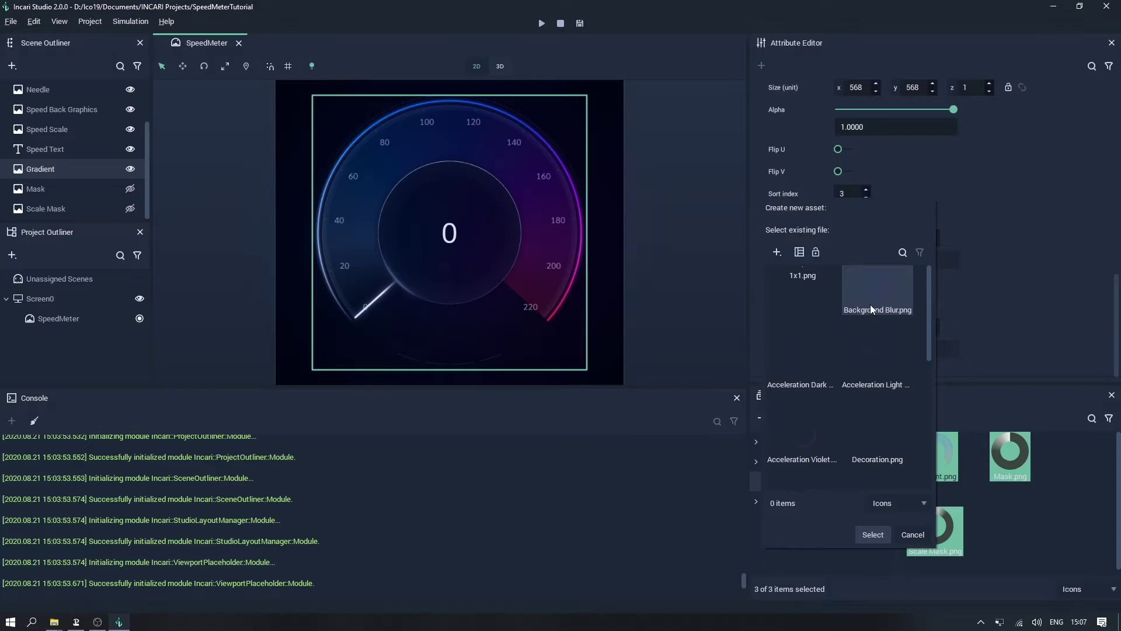
scroll(869, 303, "down", 3)
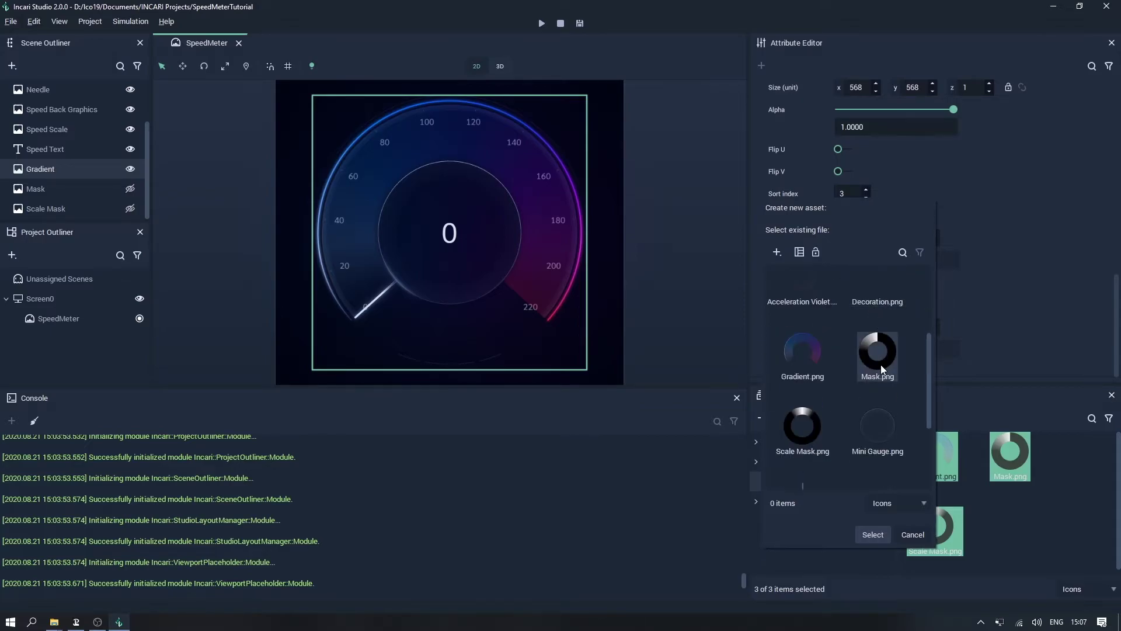
double_click(880, 365)
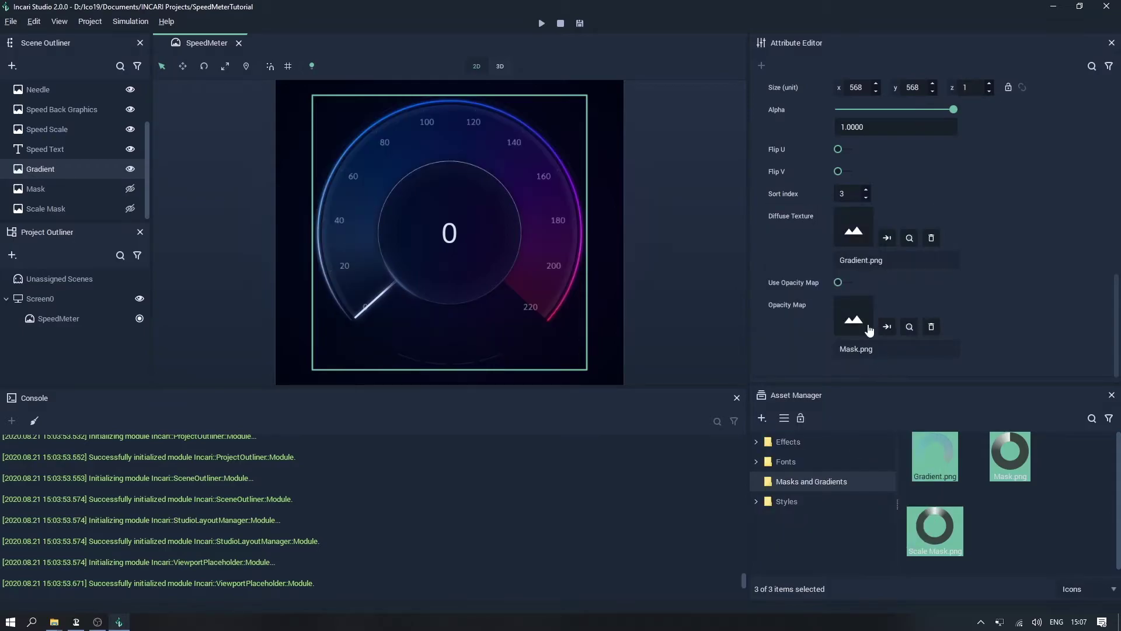
left_click(848, 281)
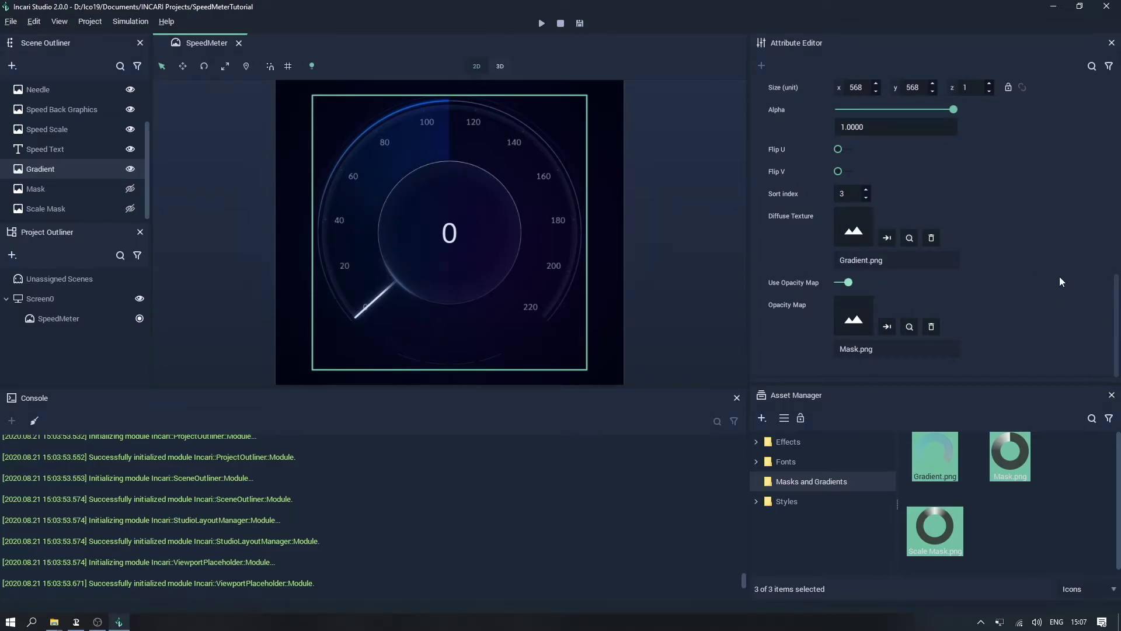
Step: Try other Rotation z values on the Gradient, then undo back to 0
scroll(1076, 274, "up", 10)
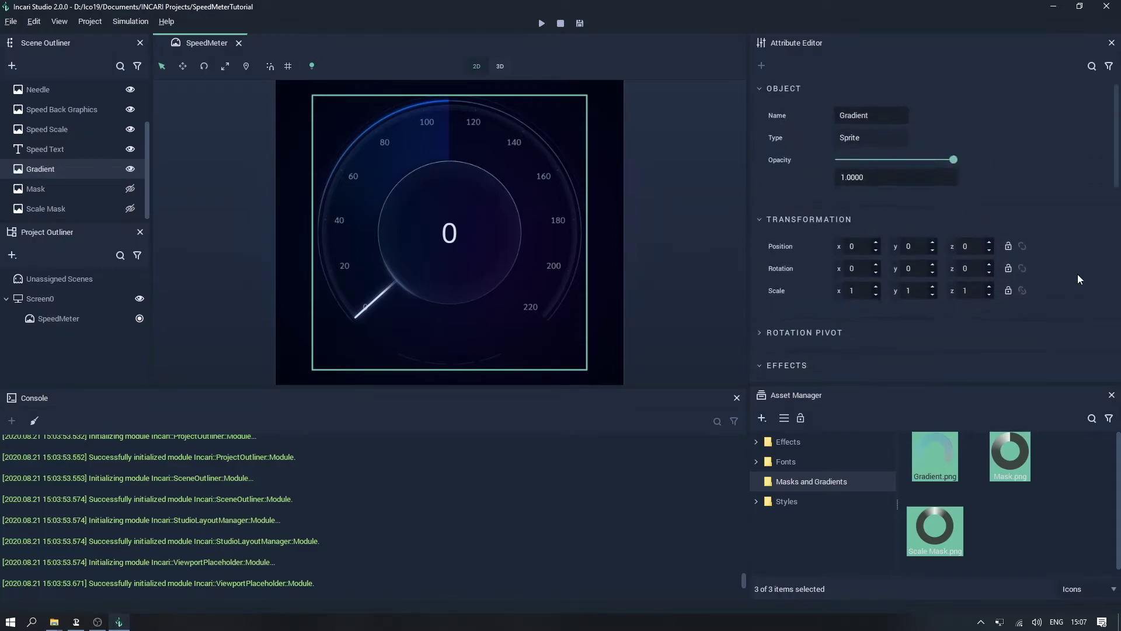
scroll(979, 268, "down", 20)
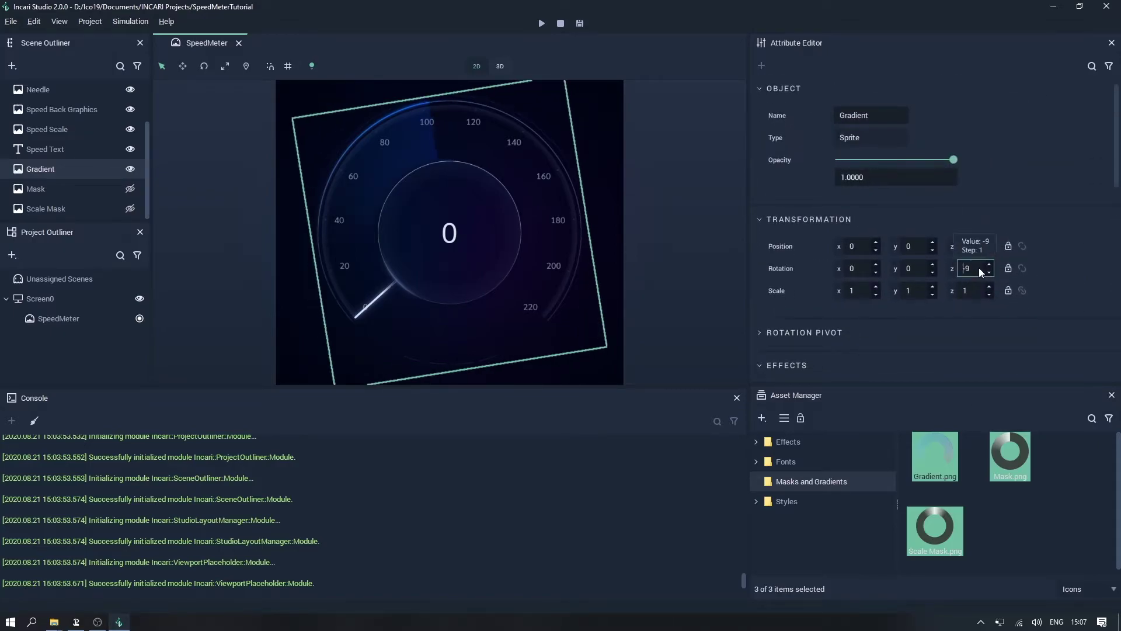
scroll(978, 268, "down", 20)
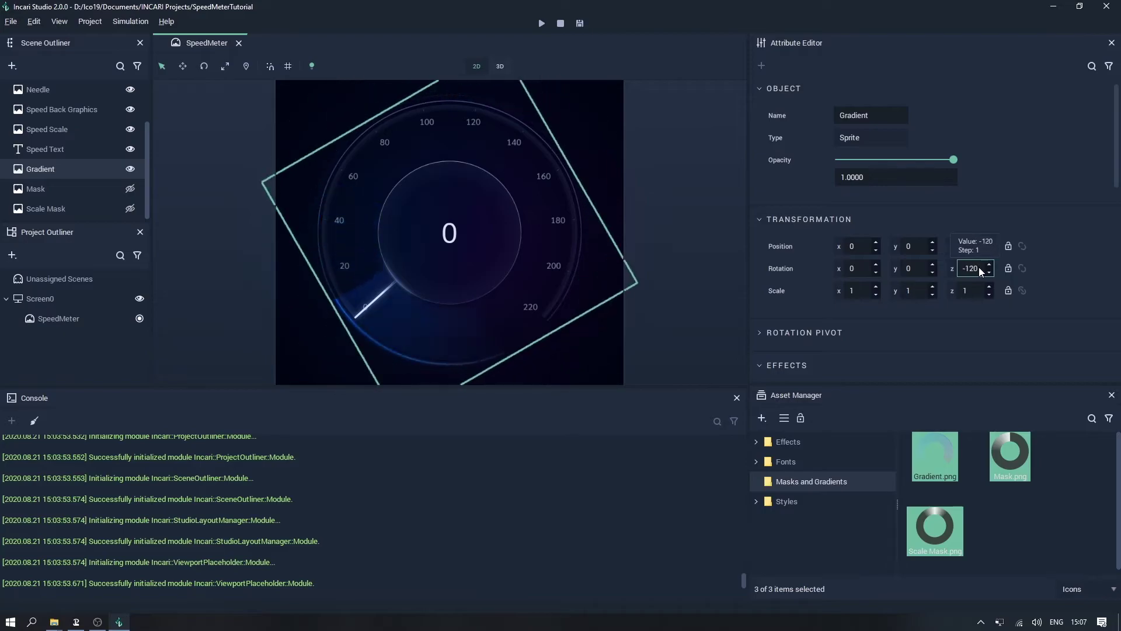
scroll(980, 272, "down", 6)
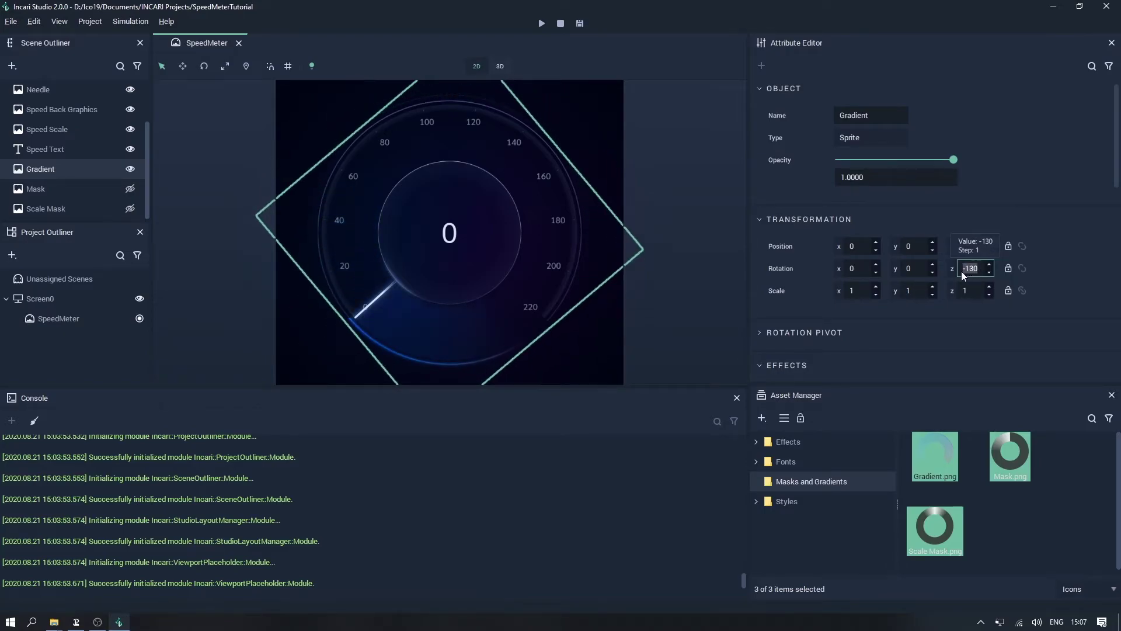
key("ctrl+z")
scroll(1073, 273, "down", 6)
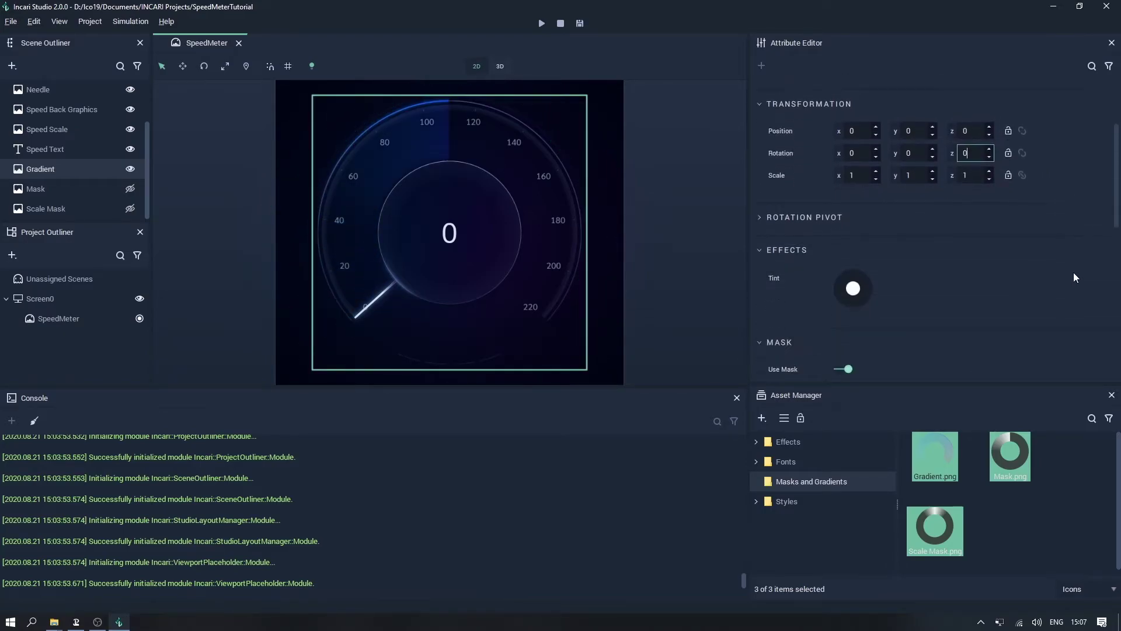
scroll(1073, 273, "down", 3)
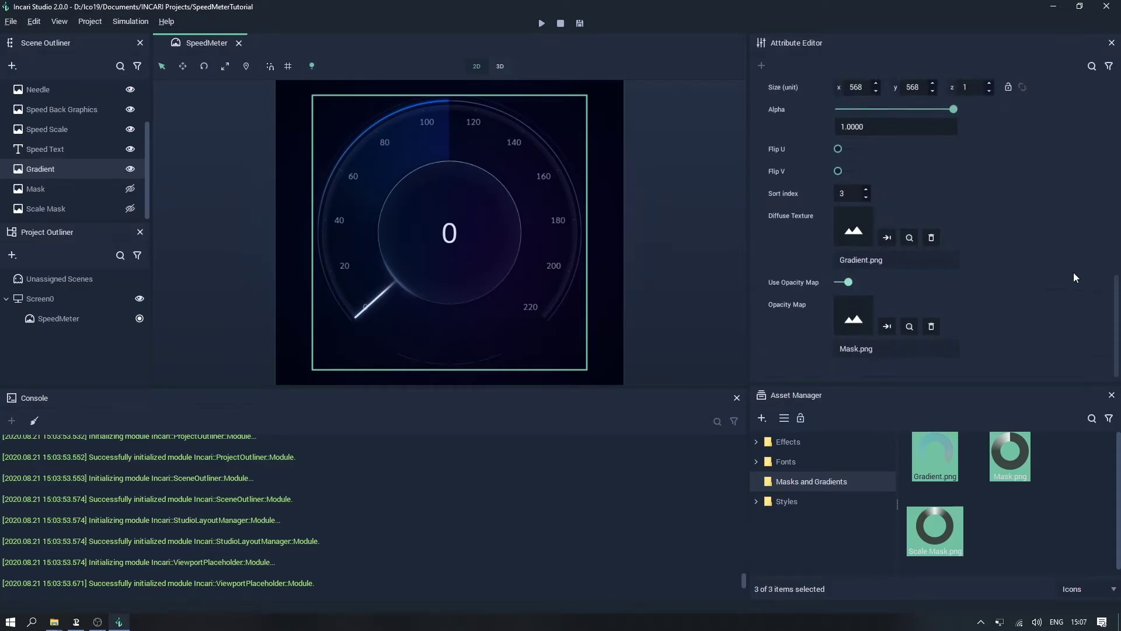
Step: Clear the Mask.png opacity map and choose the Mask sprite as the Gradient's mask object
left_click(932, 328)
scroll(934, 315, "up", 8)
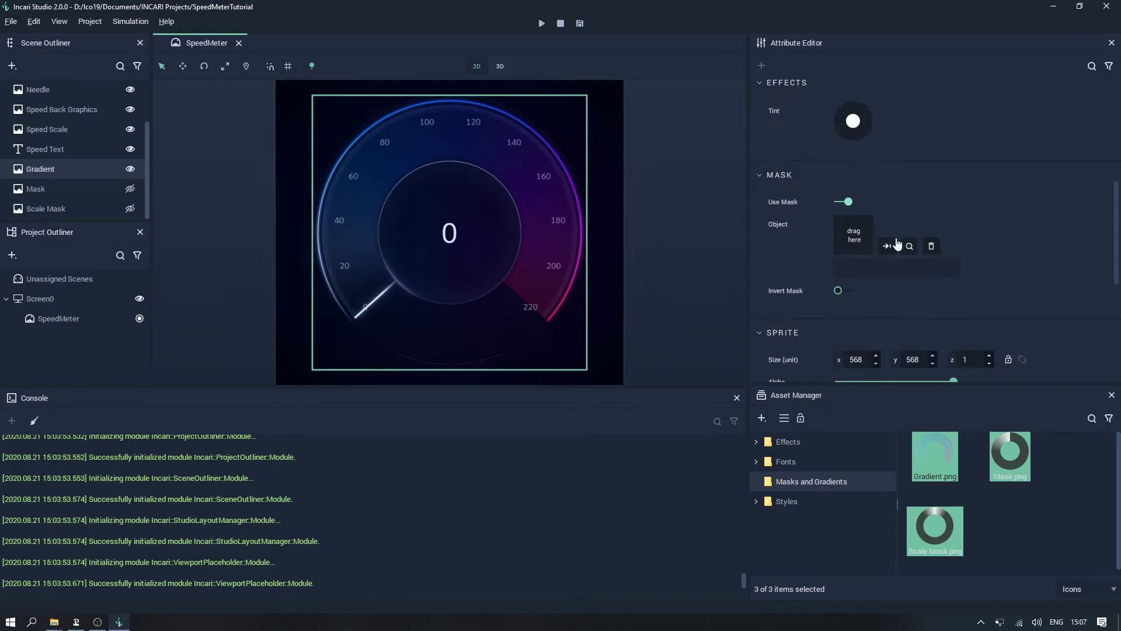
left_click(865, 236)
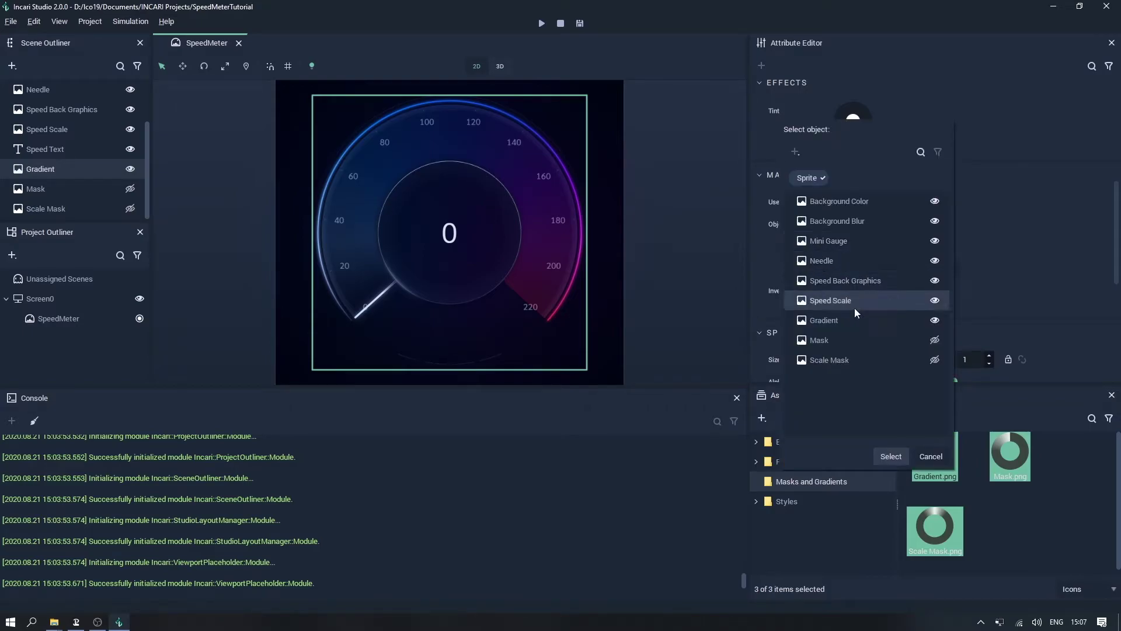
left_click(828, 340)
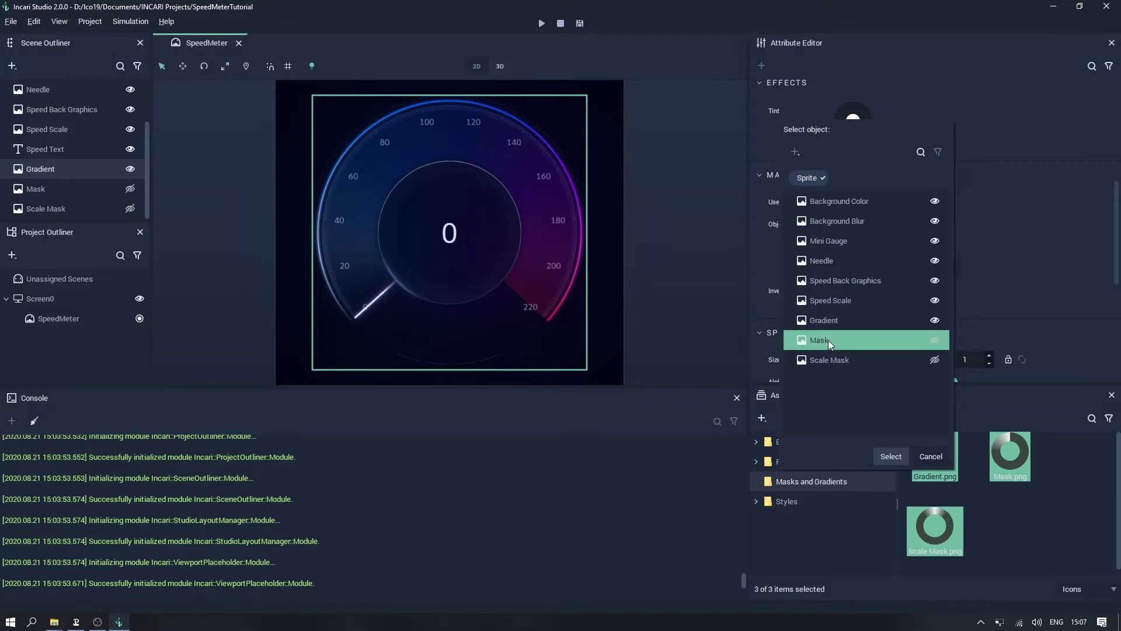
double_click(828, 339)
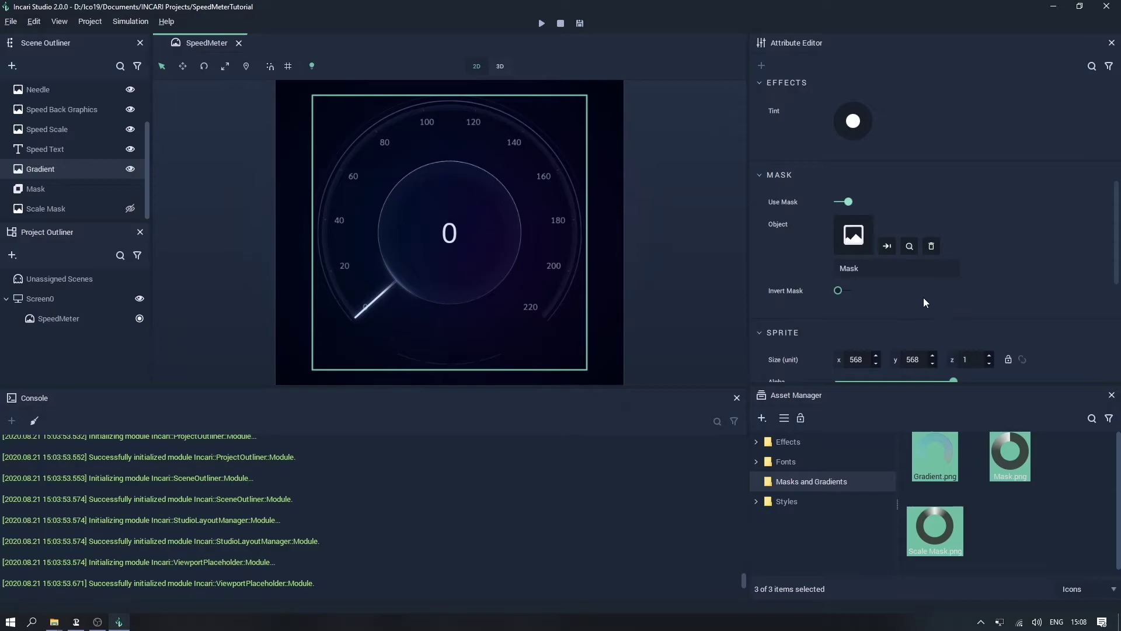
Step: Test the Mask sprite's Rotation z at -47 and other angles, then set it back to 0
left_click(131, 188)
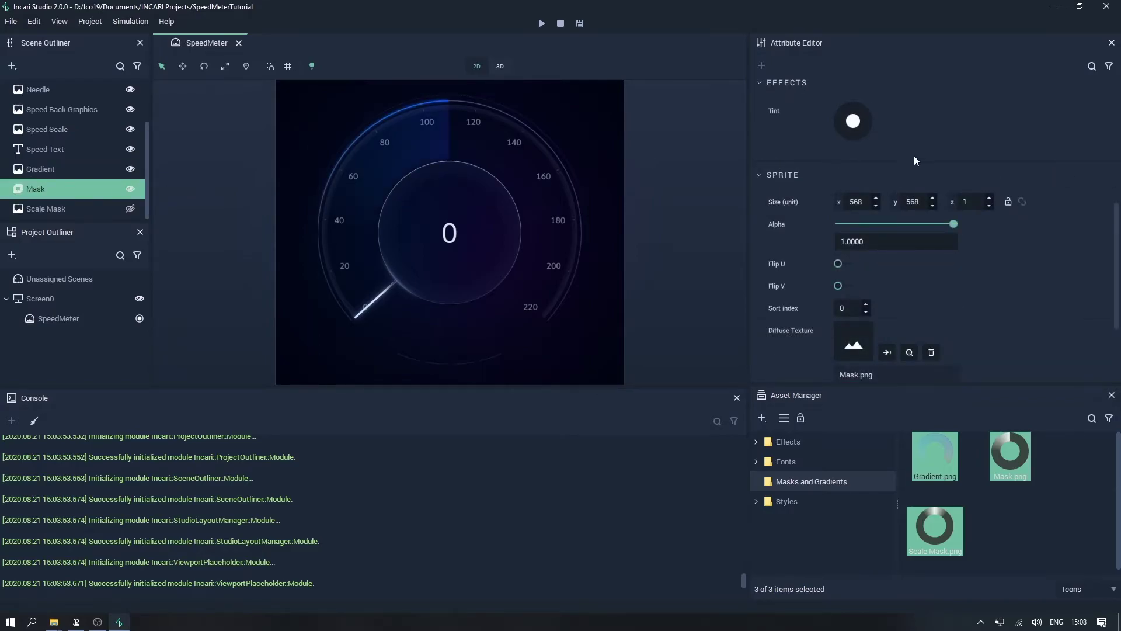
scroll(1055, 160, "up", 3)
scroll(1054, 165, "up", 1)
left_click(971, 240)
type("-47")
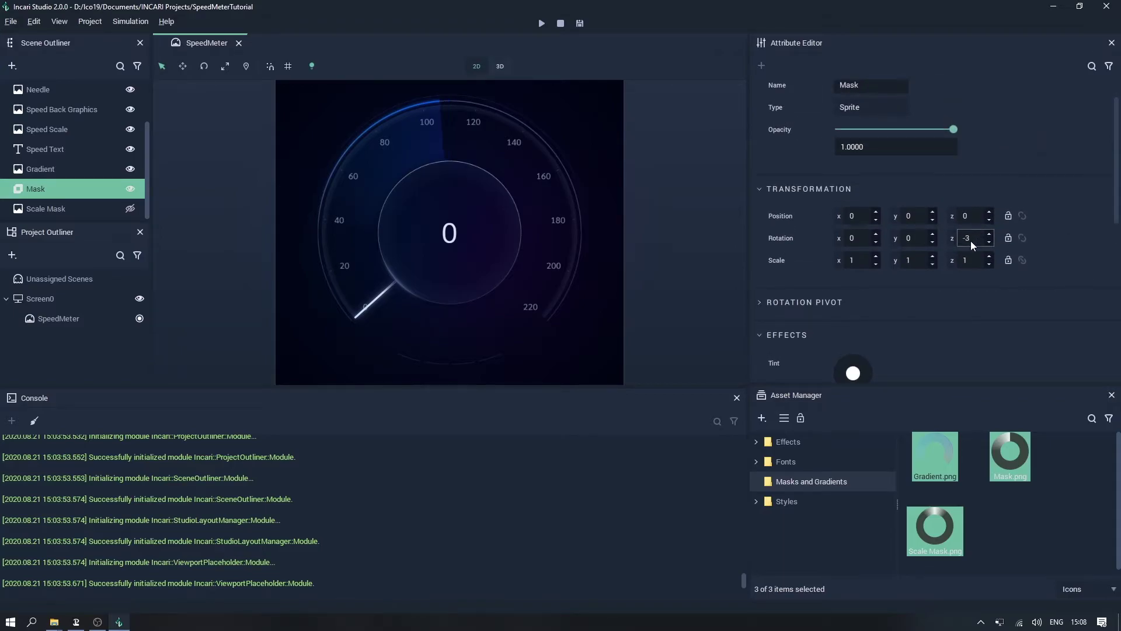
scroll(982, 241, "down", 20)
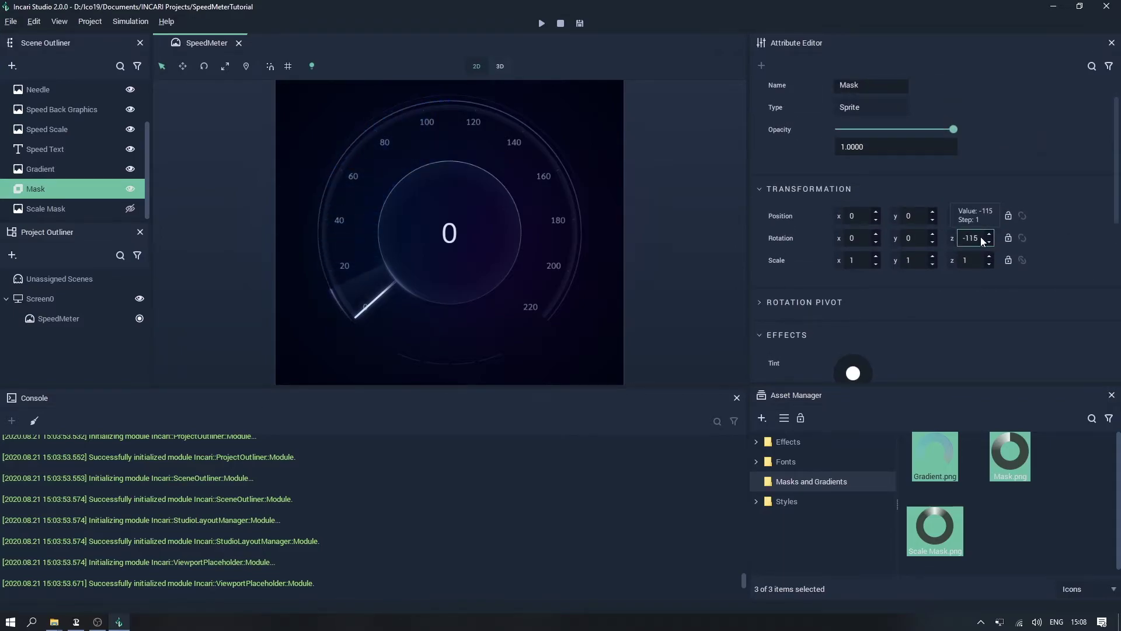
scroll(979, 237, "up", 20)
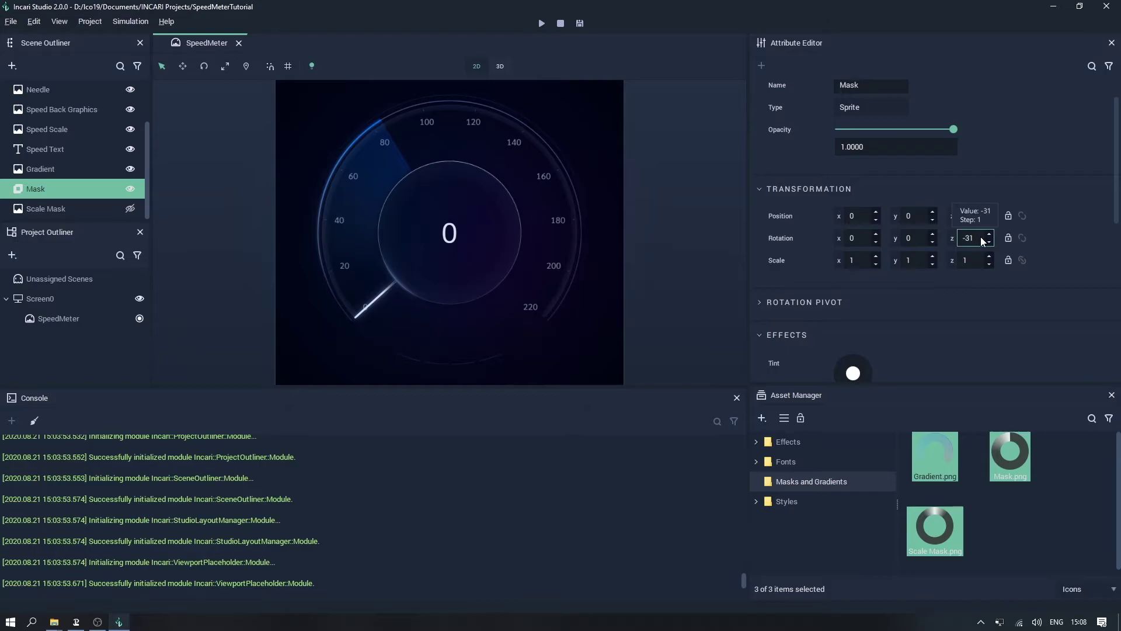
double_click(966, 238)
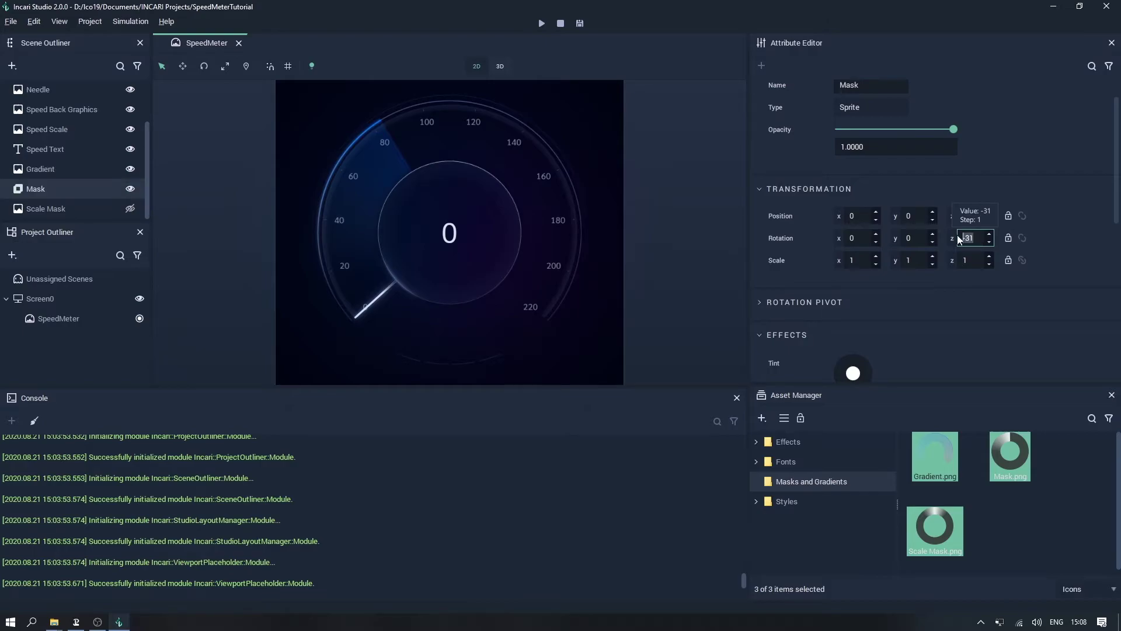
type("0")
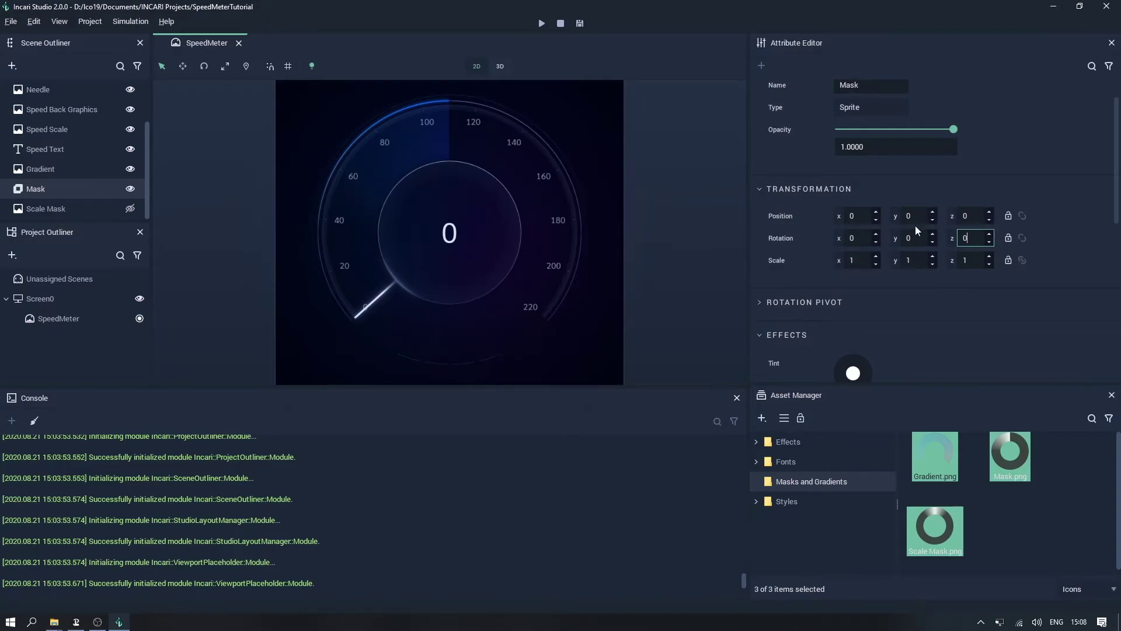
Step: Choose the Scale Mask sprite as the Speed Scale's mask object
left_click(88, 129)
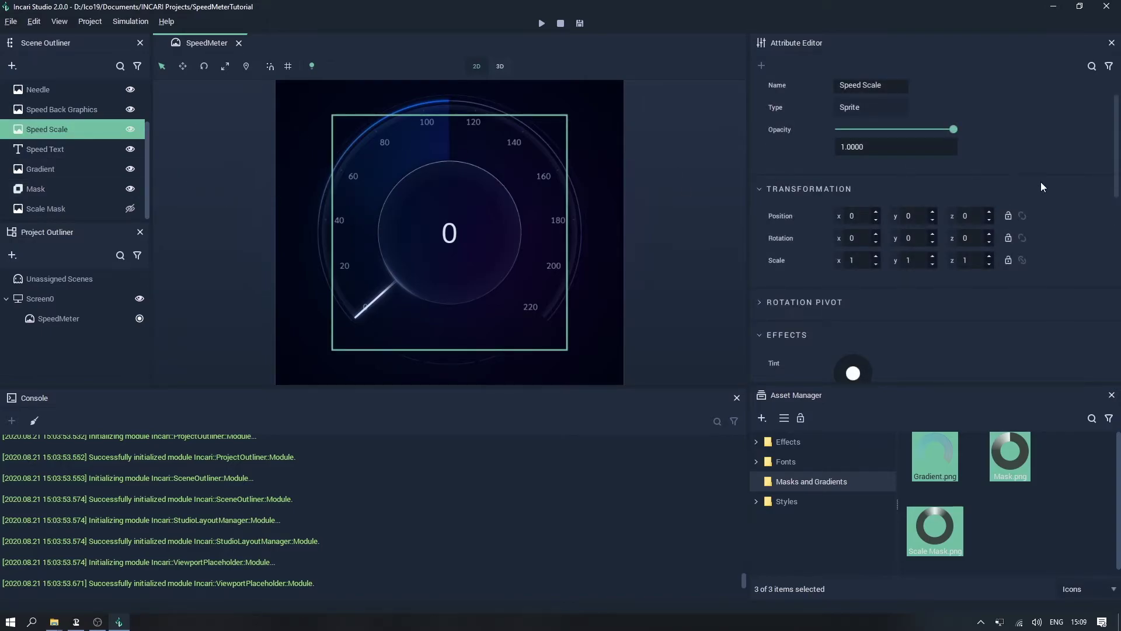
scroll(1042, 187, "down", 10)
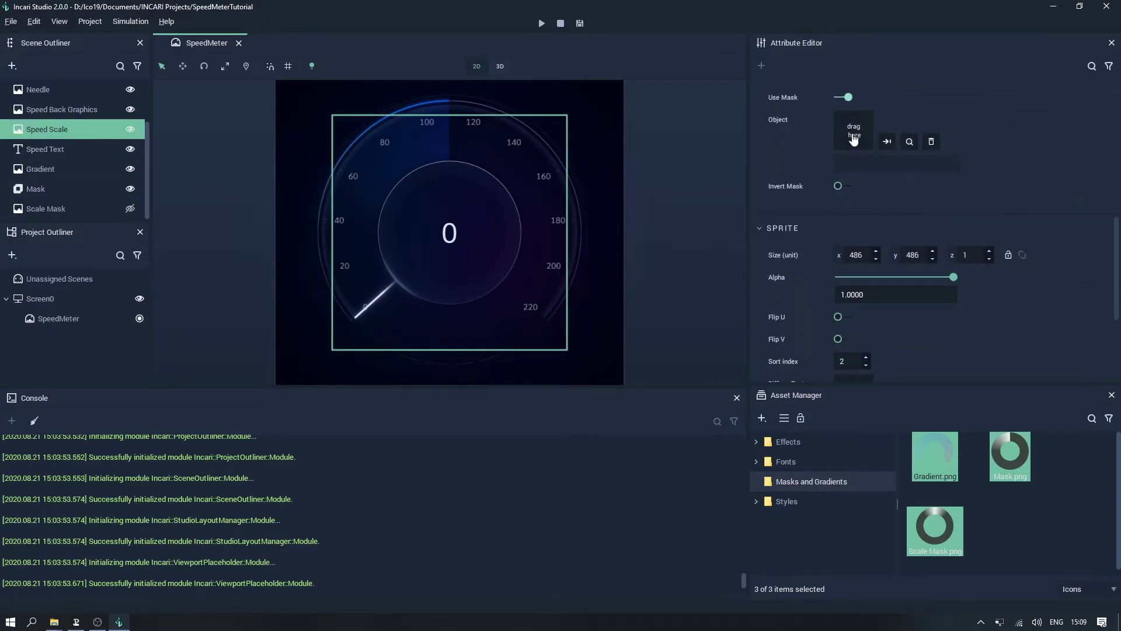
left_click(851, 136)
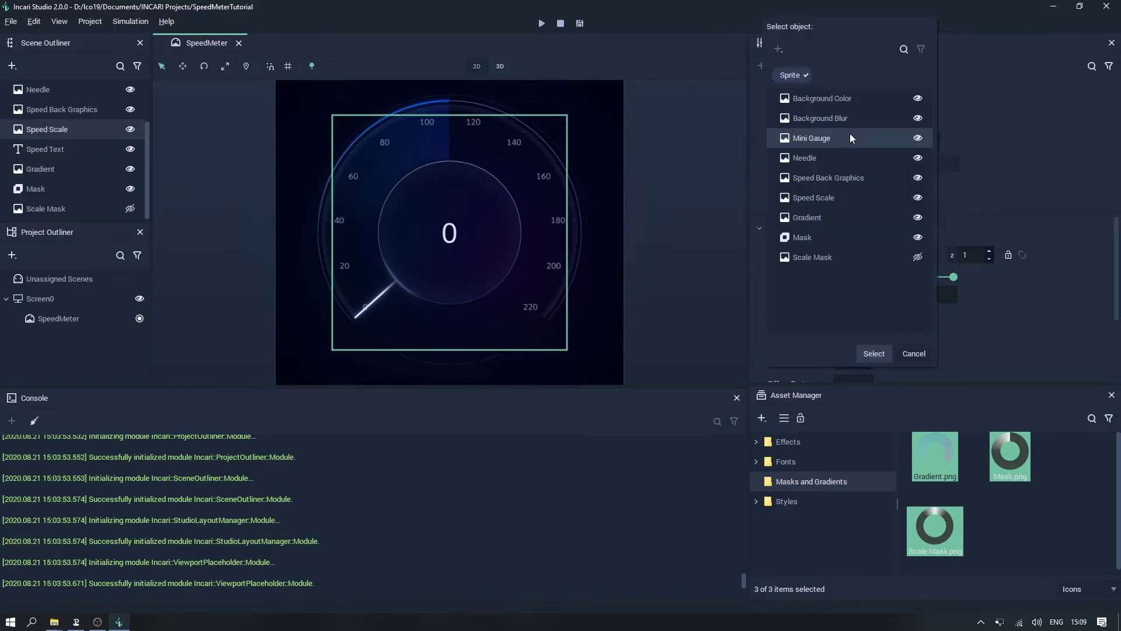
left_click(826, 262)
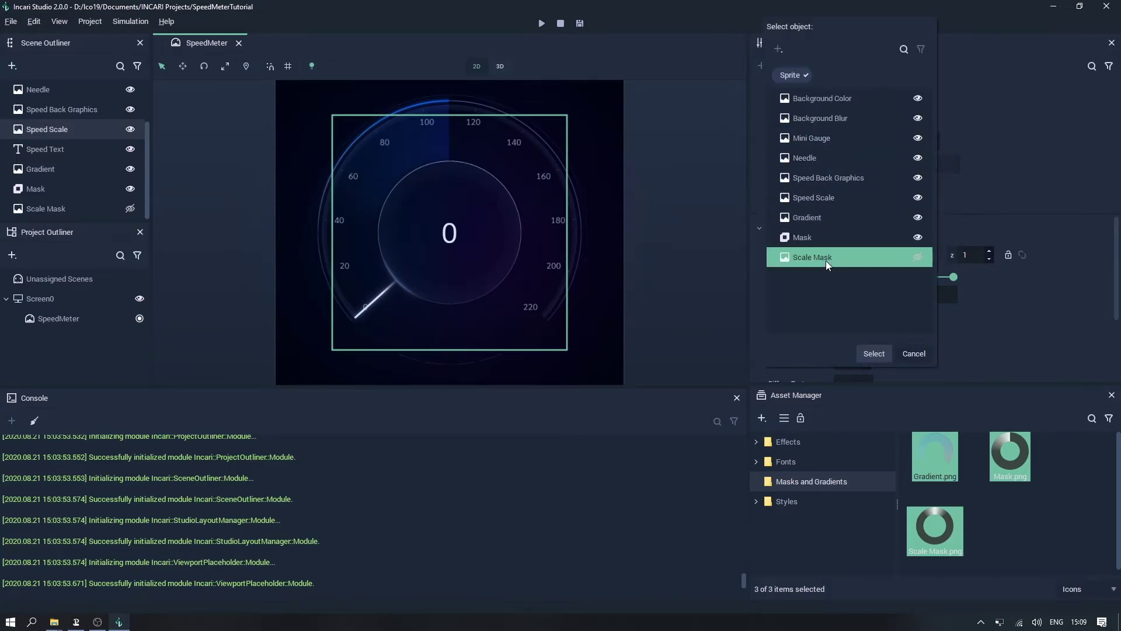
left_click(917, 257)
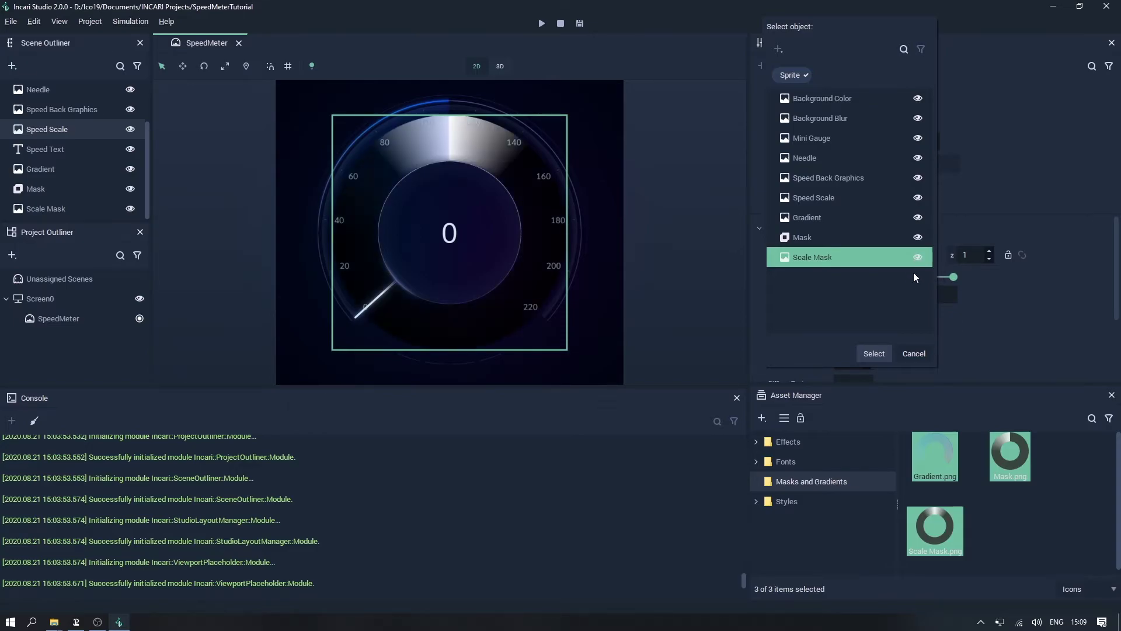
left_click(881, 350)
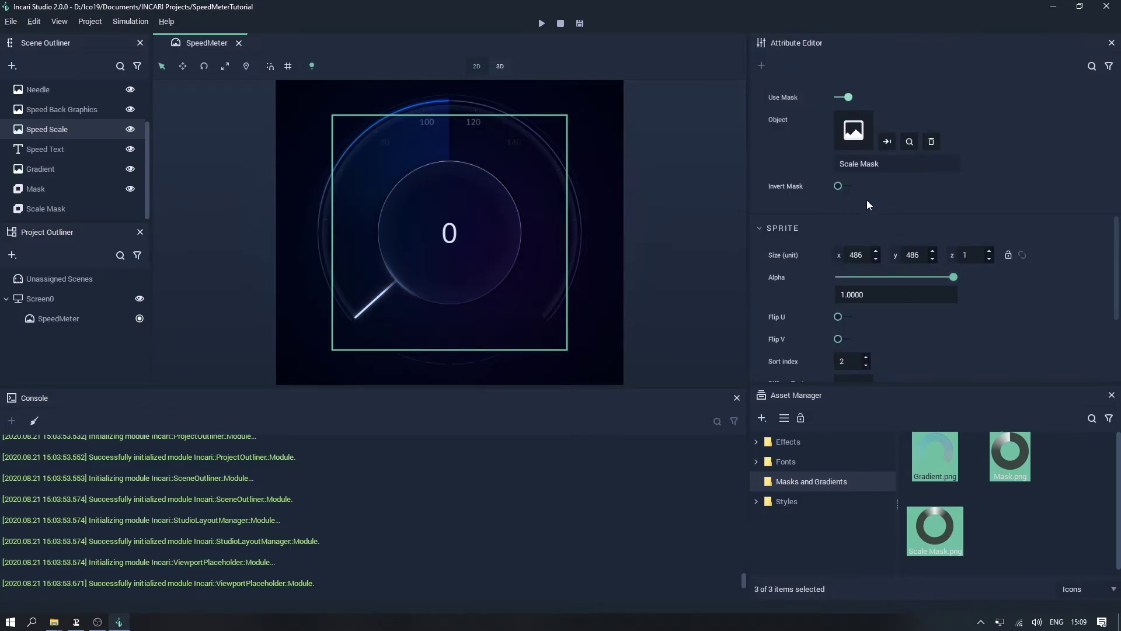
Step: Compare the gauge with Invert Mask on and off, leaving inversion off
left_click(847, 186)
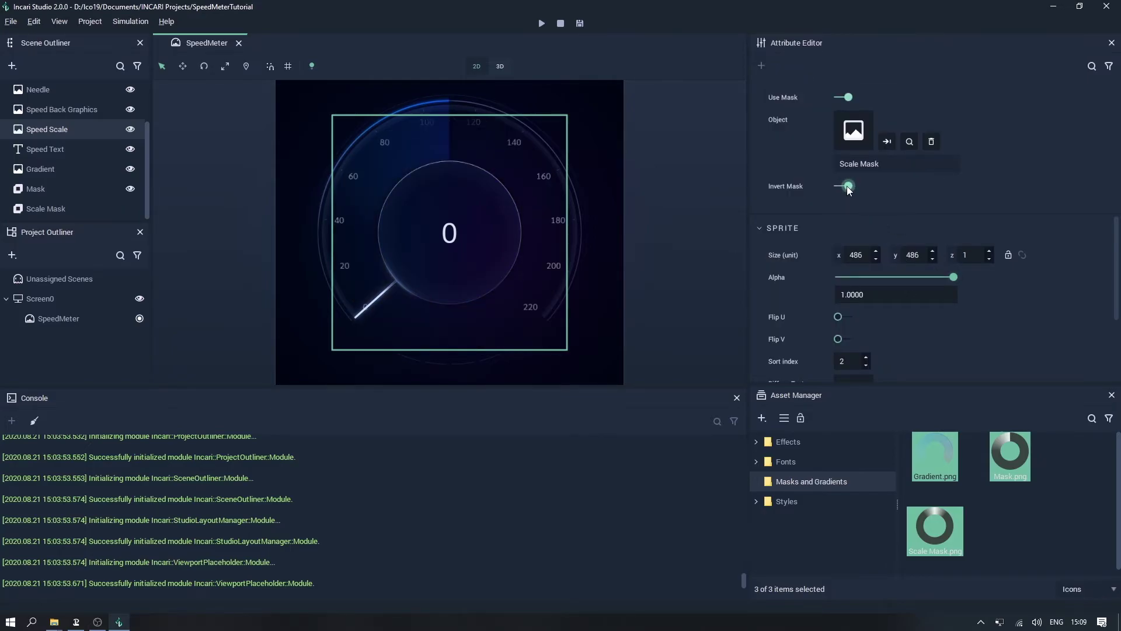
left_click(847, 185)
left_click(846, 185)
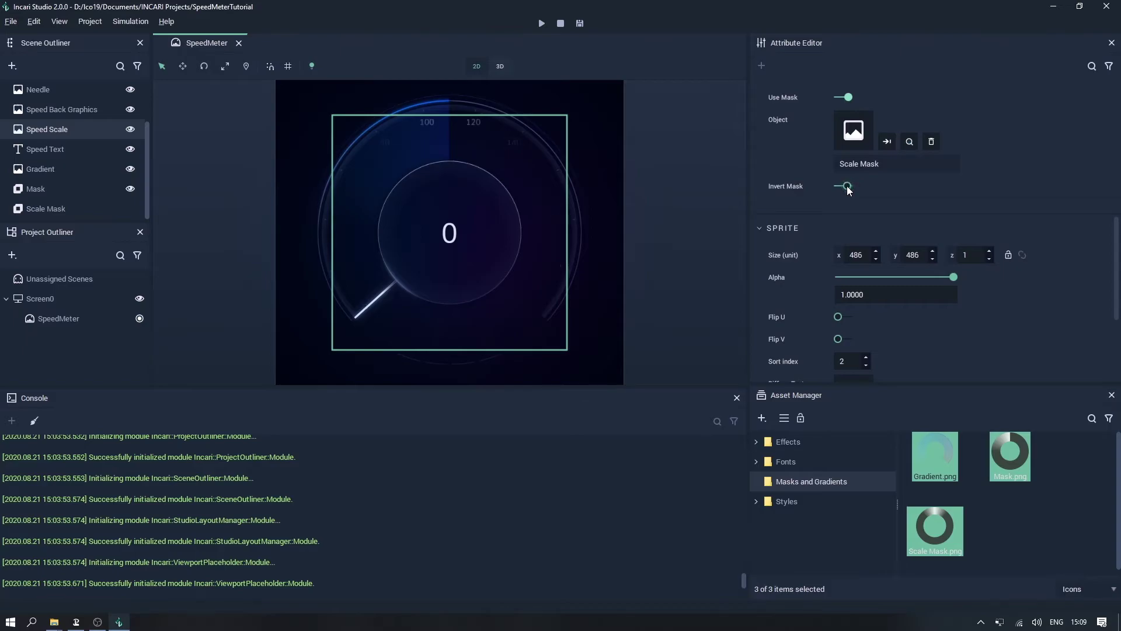
left_click(846, 186)
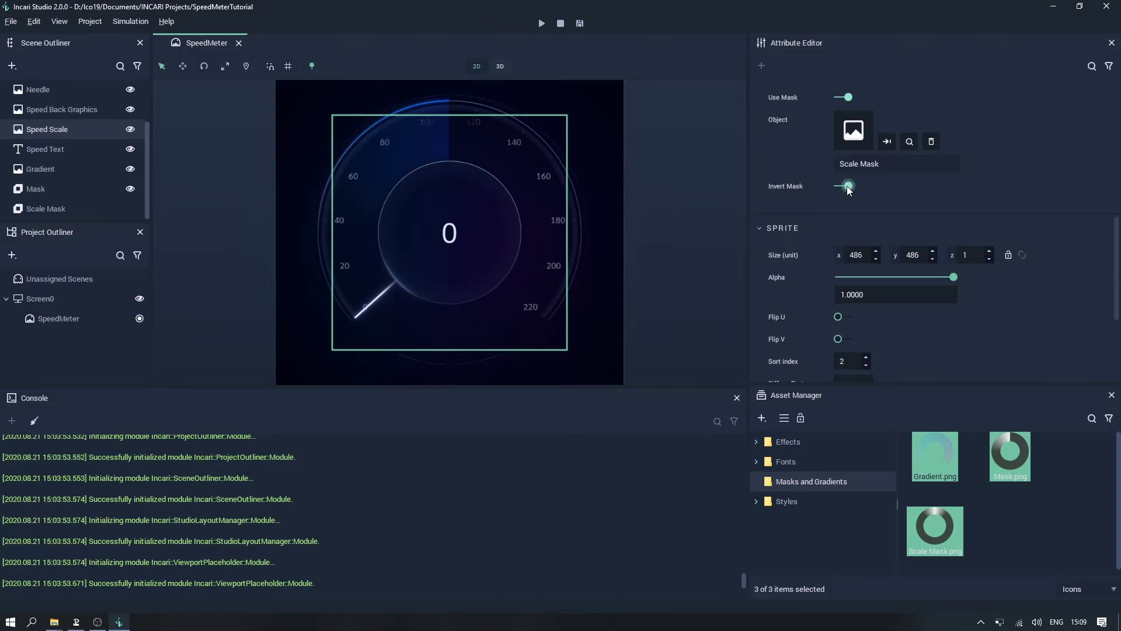
left_click(847, 187)
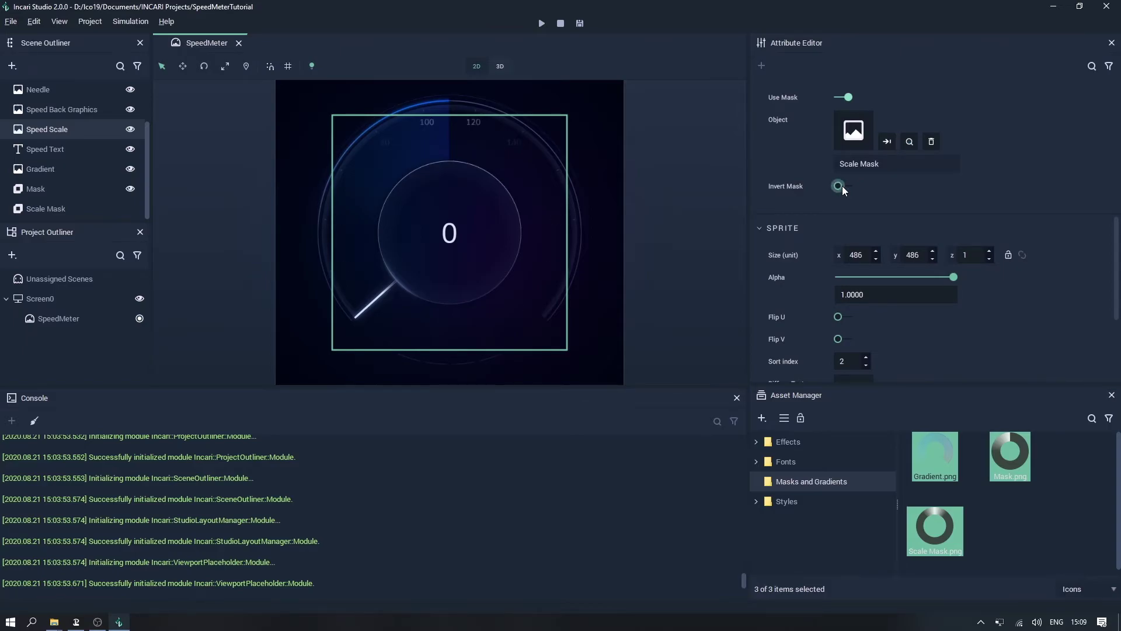
Step: Set the Needle's Rotation z to 0
scroll(116, 164, "up", 2)
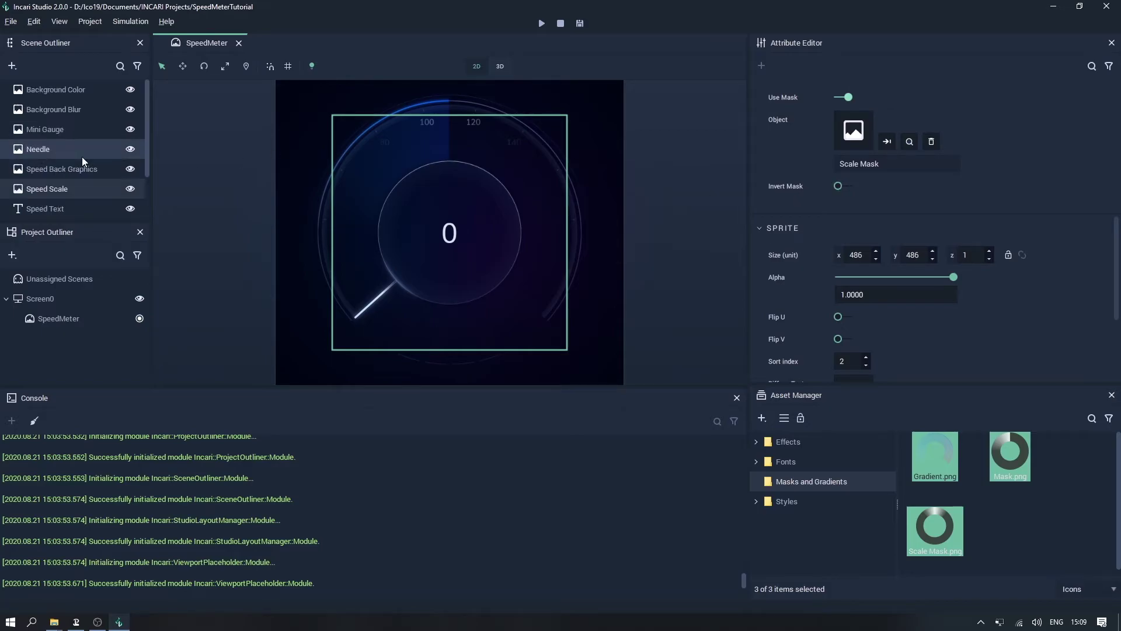
left_click(82, 149)
scroll(1027, 194, "up", 1)
scroll(1028, 194, "up", 5)
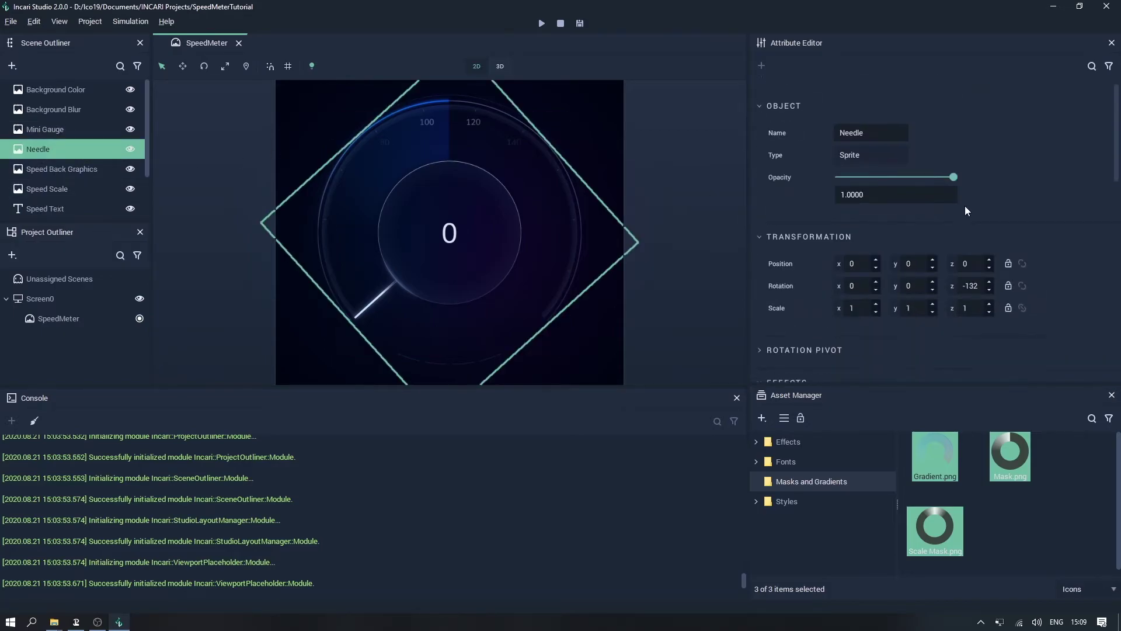
double_click(979, 266)
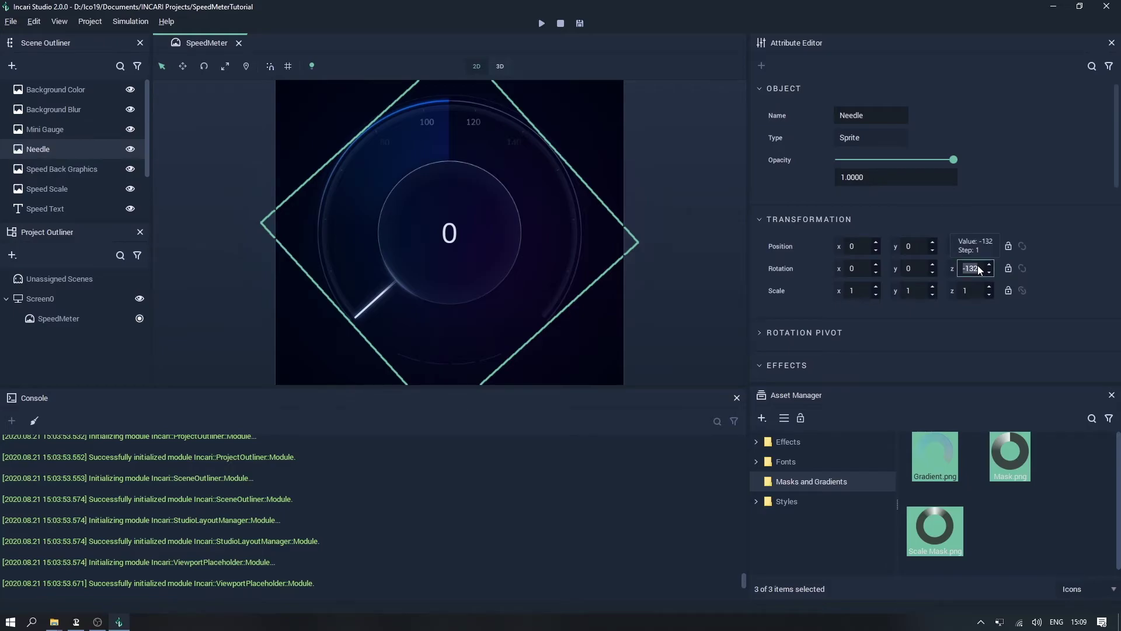
type("0")
key("Return")
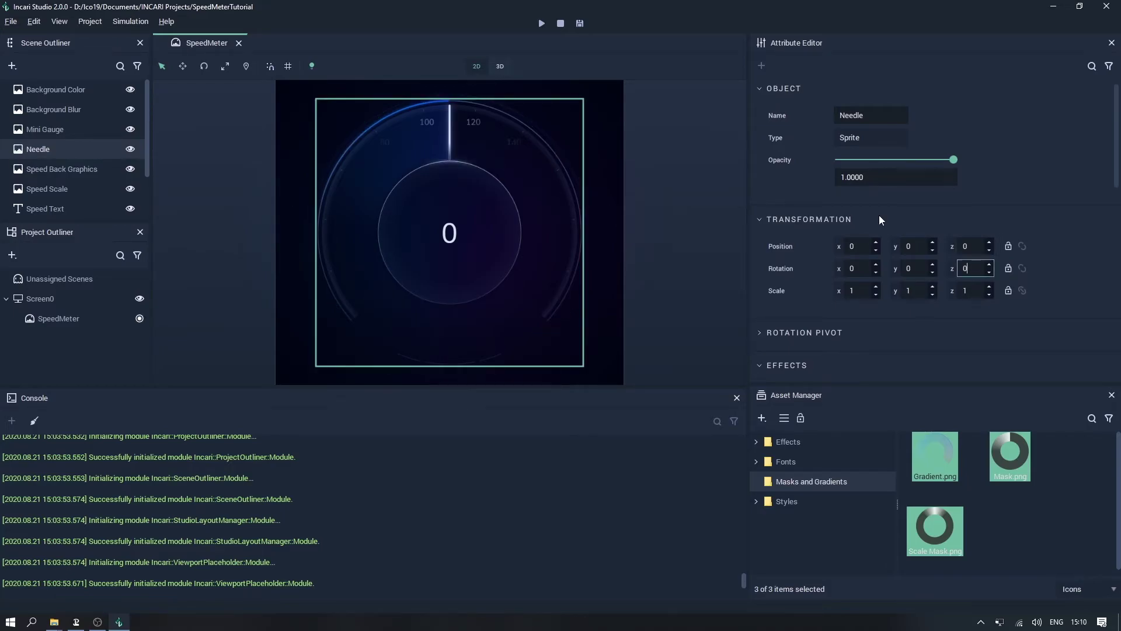
Step: Create a group named Rotating Objects and move Mask and Scale Mask into it
right_click(55, 168)
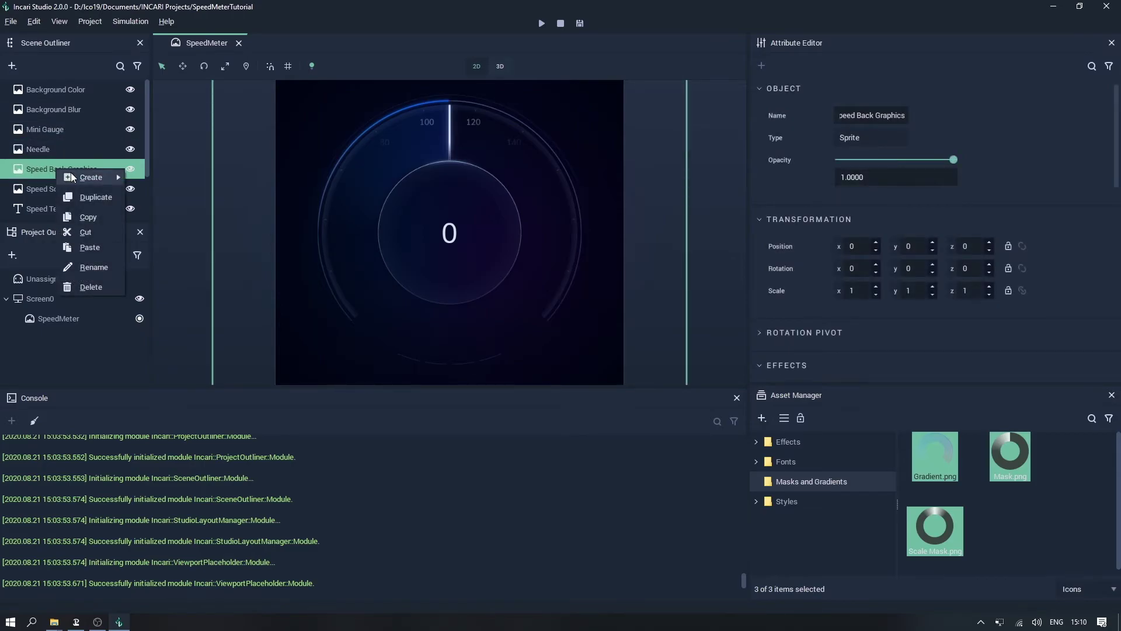
mouse_move(82, 176)
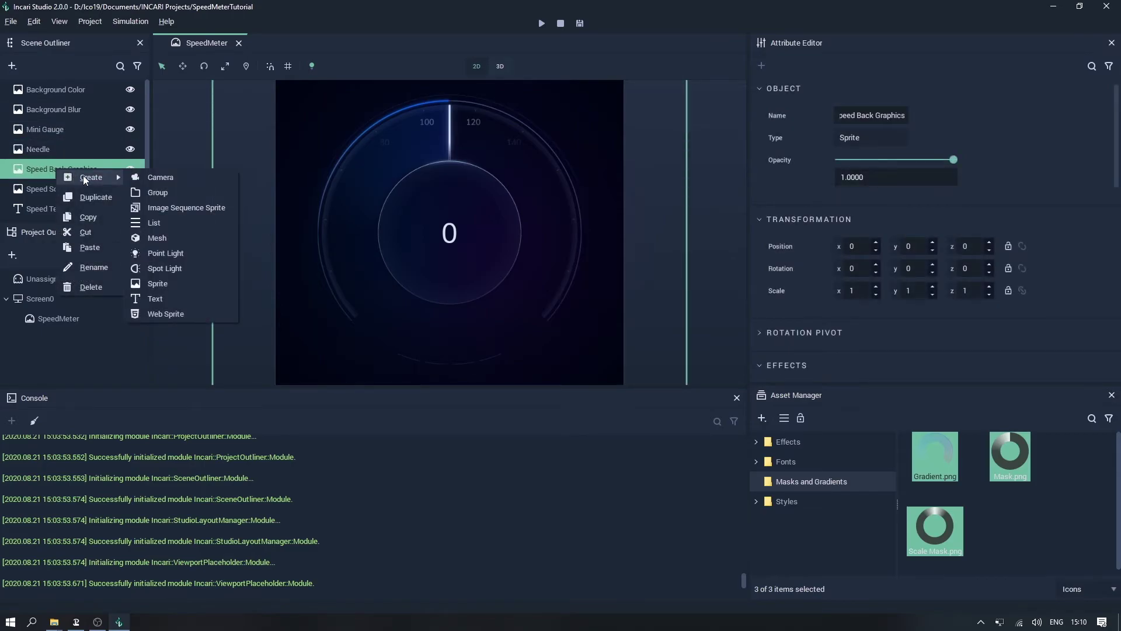
left_click(172, 191)
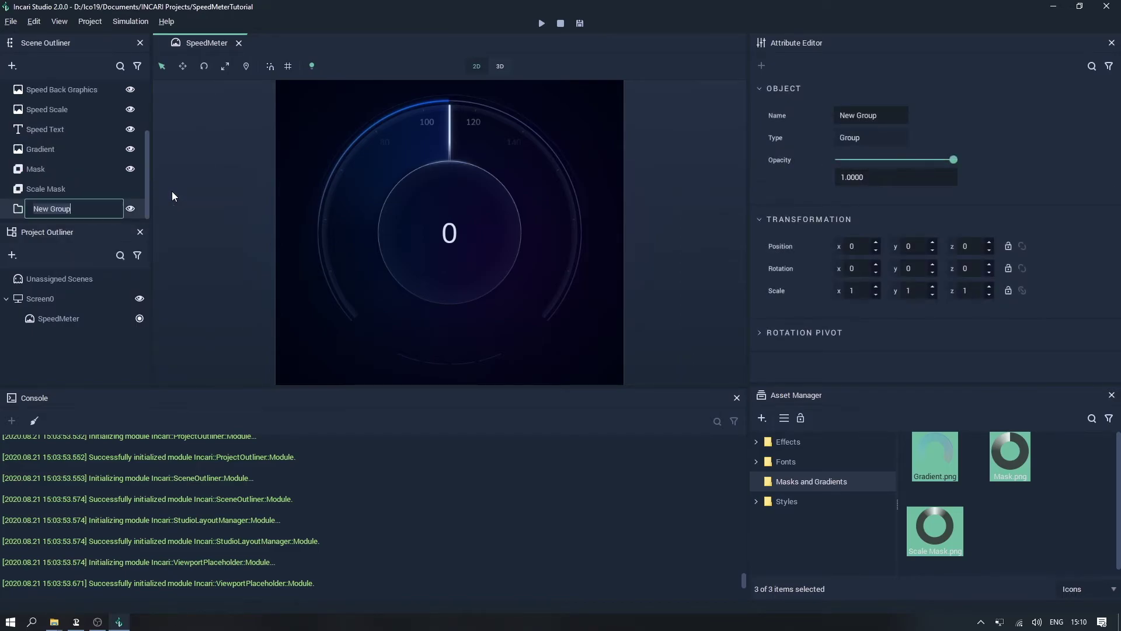
type("Rotating Objects")
key("Return")
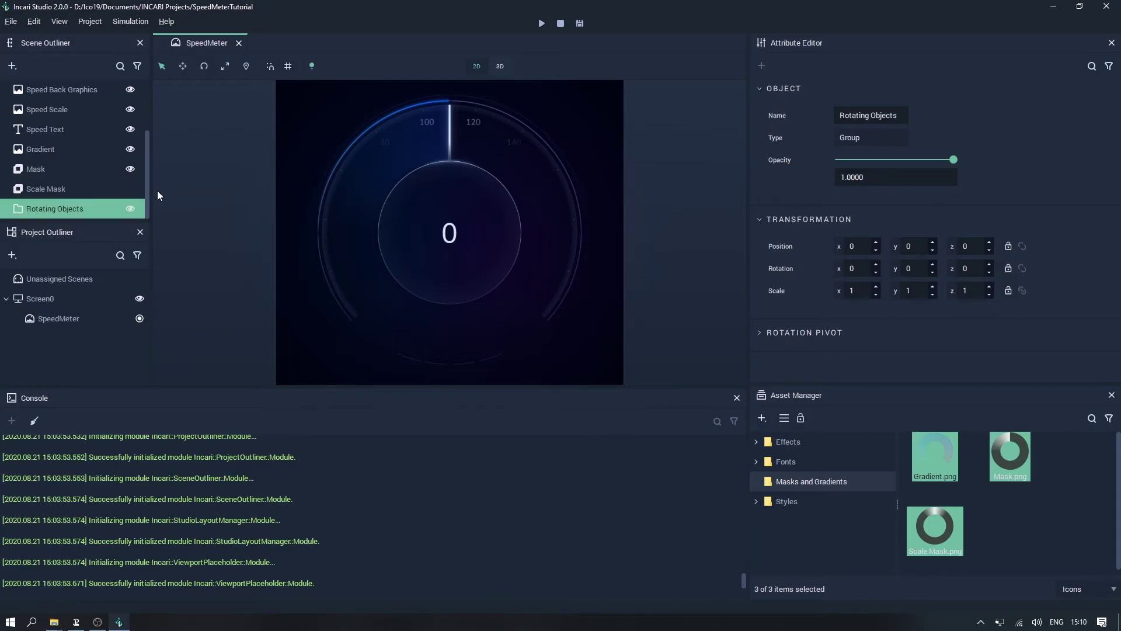
left_click(62, 166)
left_click(55, 181, "shift")
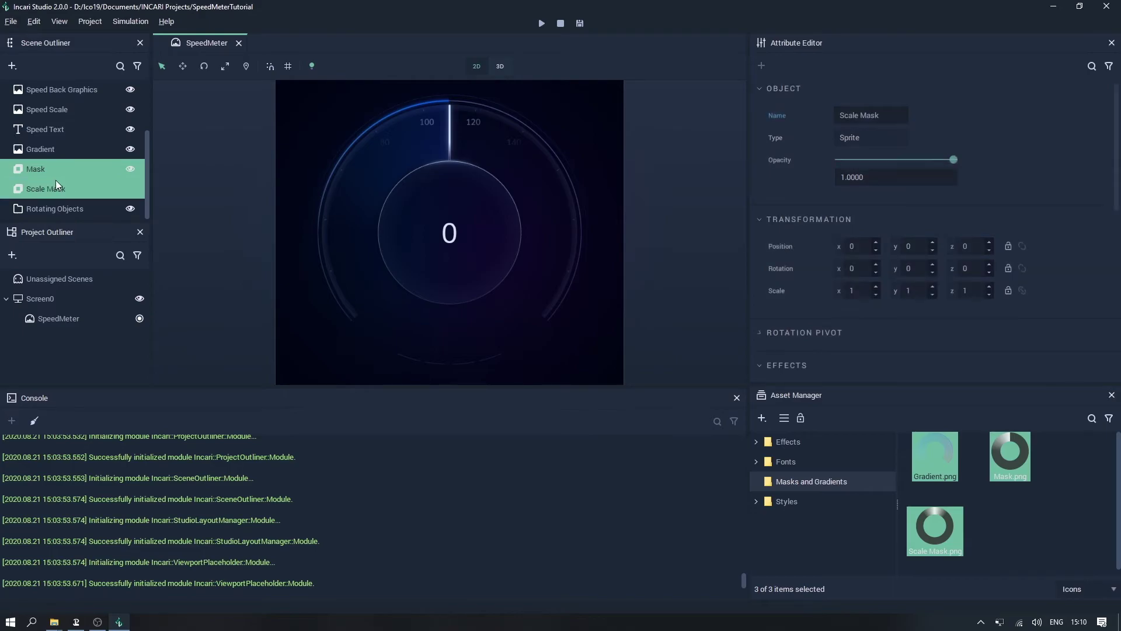
left_click_drag(54, 180, 59, 208)
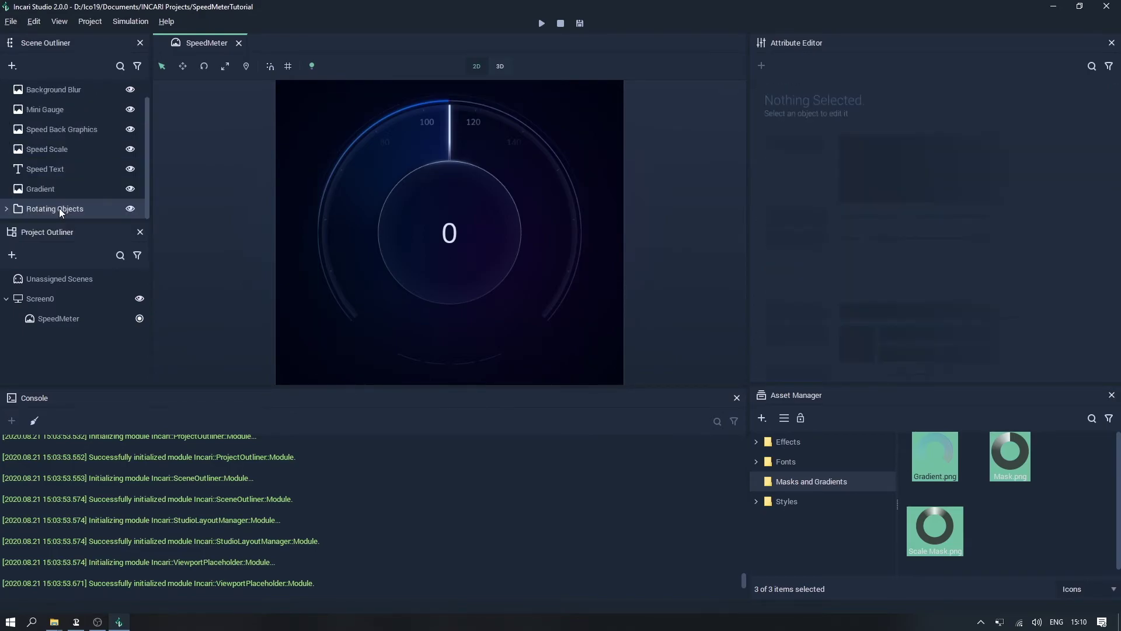
Step: Set the Rotating Objects group's z rotation to -132 so the needle and masks rest at zero
left_click(59, 207)
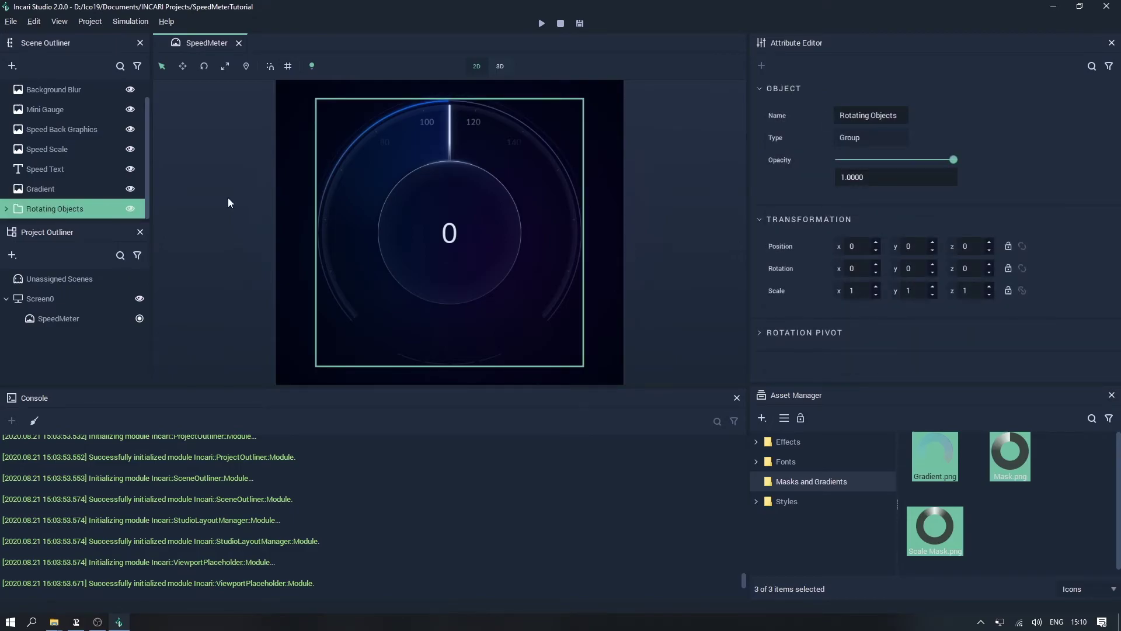
scroll(979, 268, "down", 9)
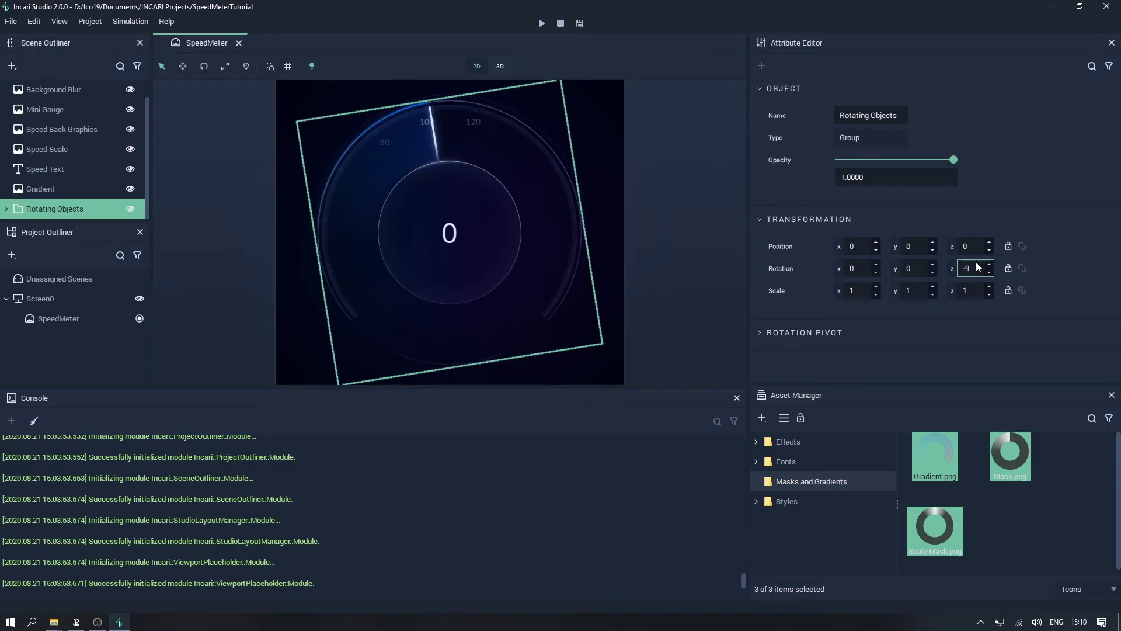
scroll(979, 268, "down", 20)
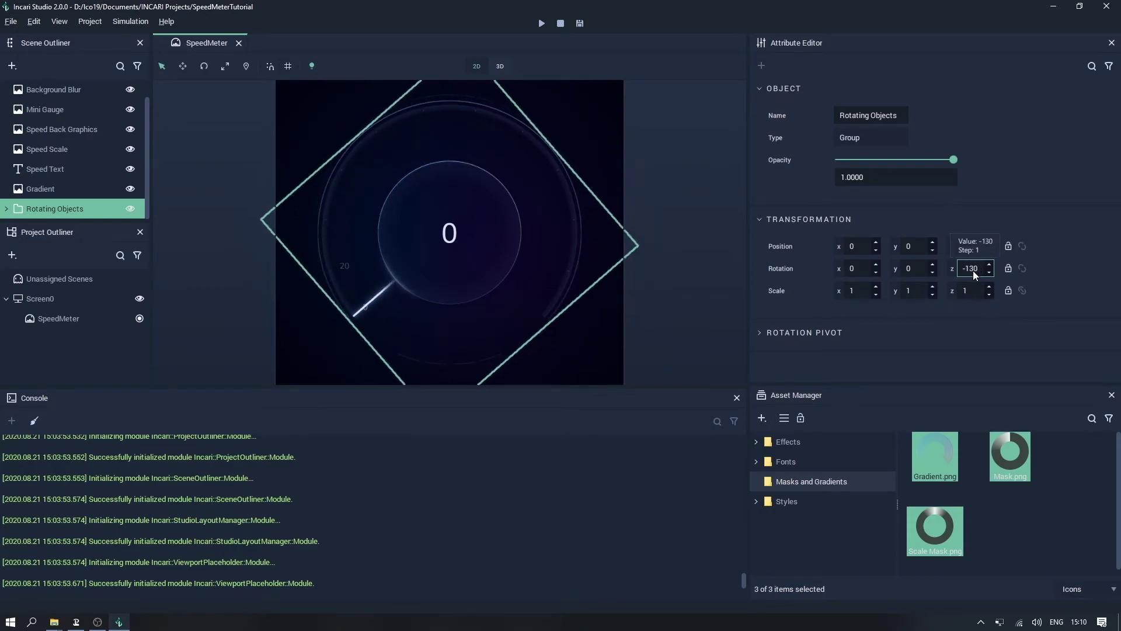
scroll(973, 269, "up", 20)
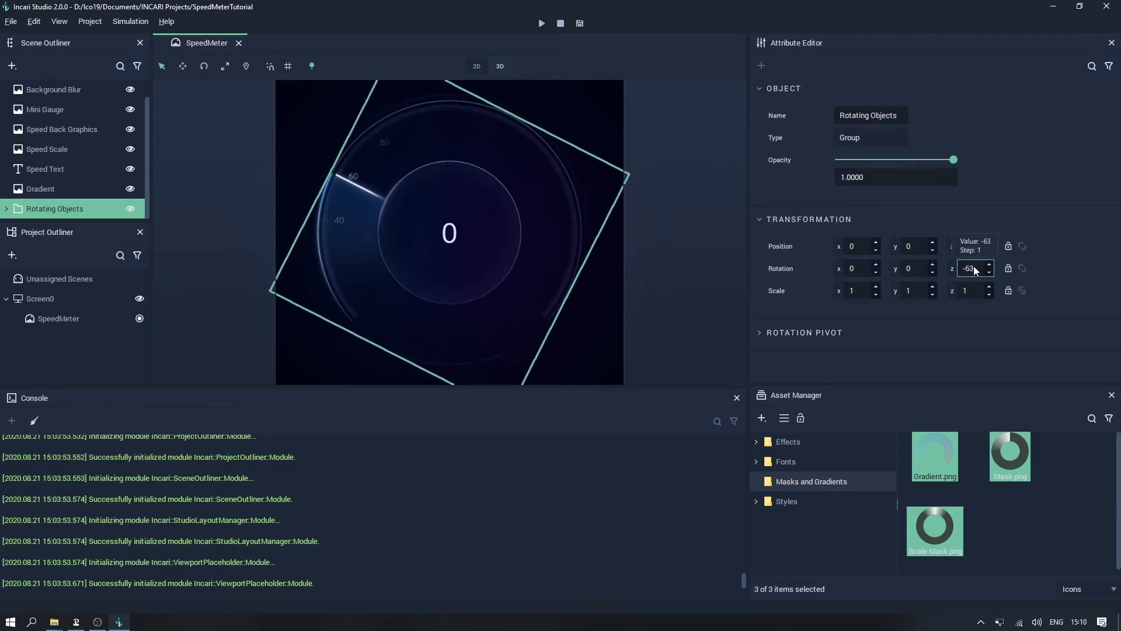
scroll(974, 268, "up", 8)
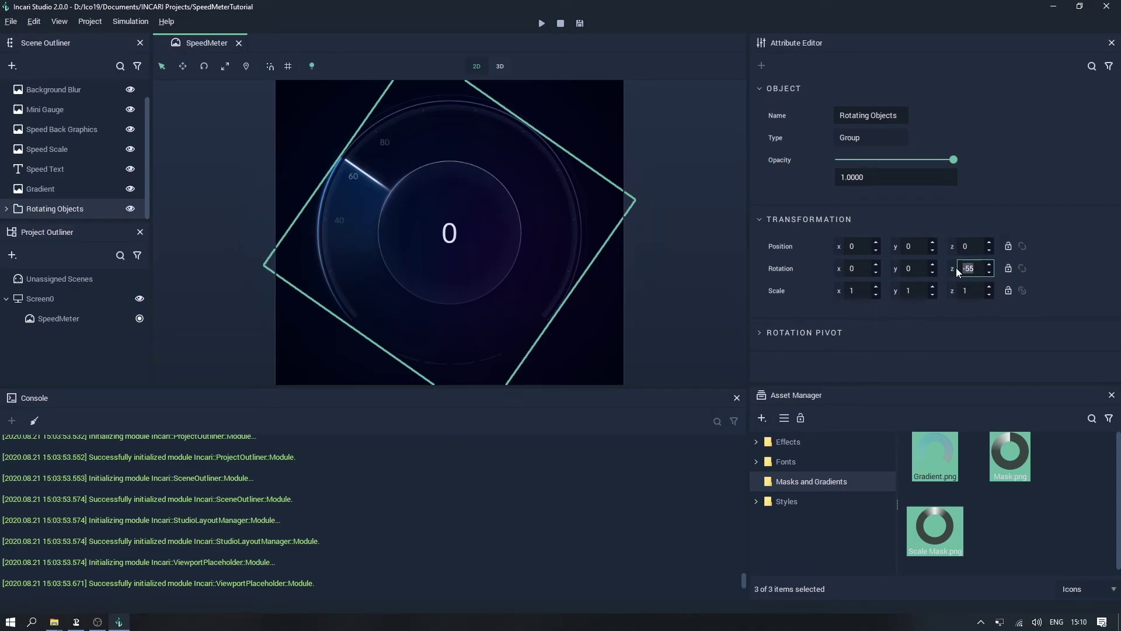
type("-")
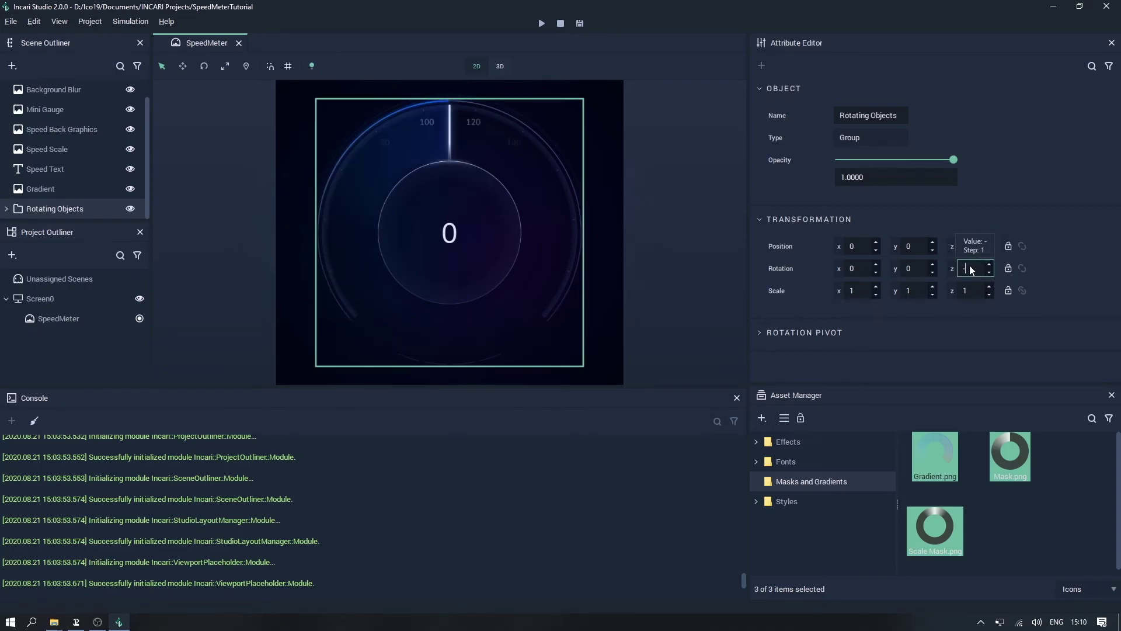
type("132")
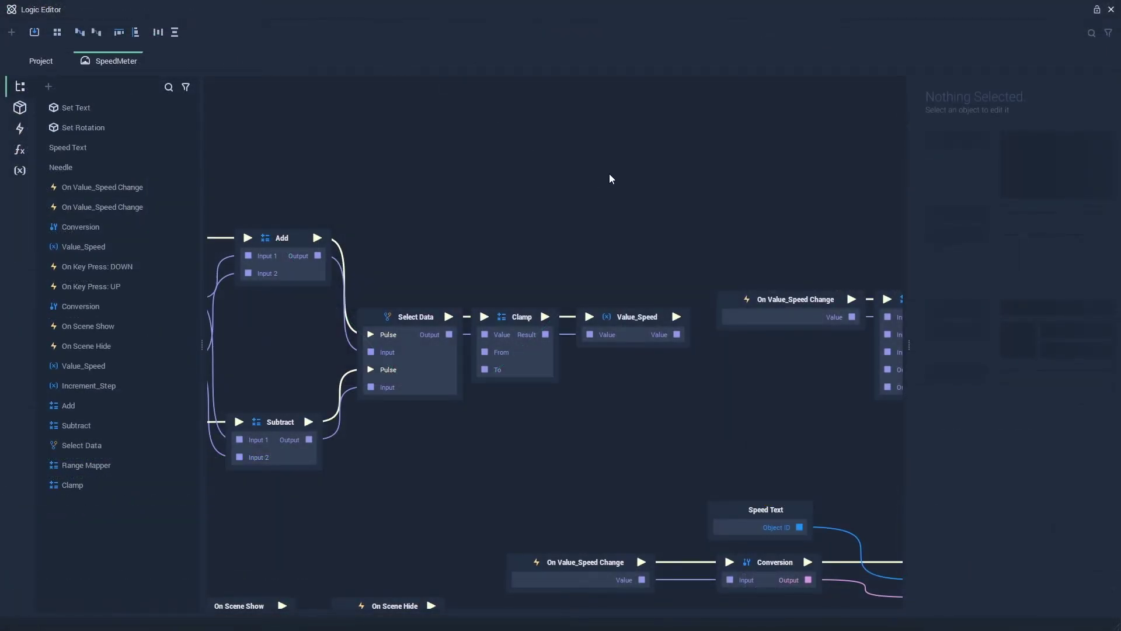
Step: Point the Set Rotation chain's Needle object node at the Rotating Objects group instead
left_click_drag(608, 173, 370, 165)
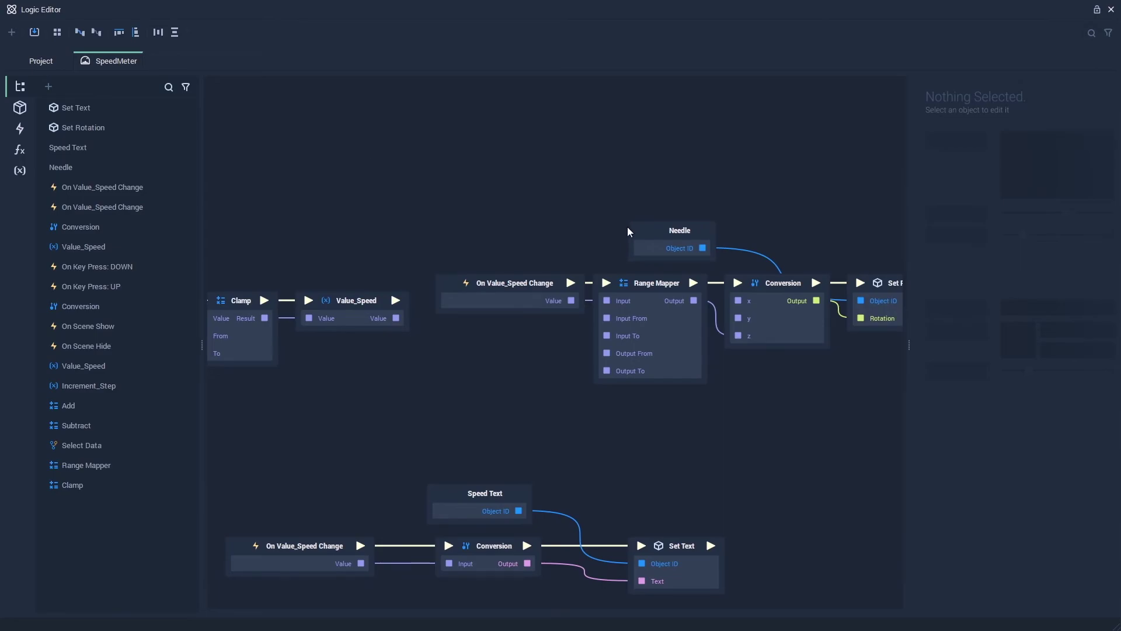
left_click(674, 239)
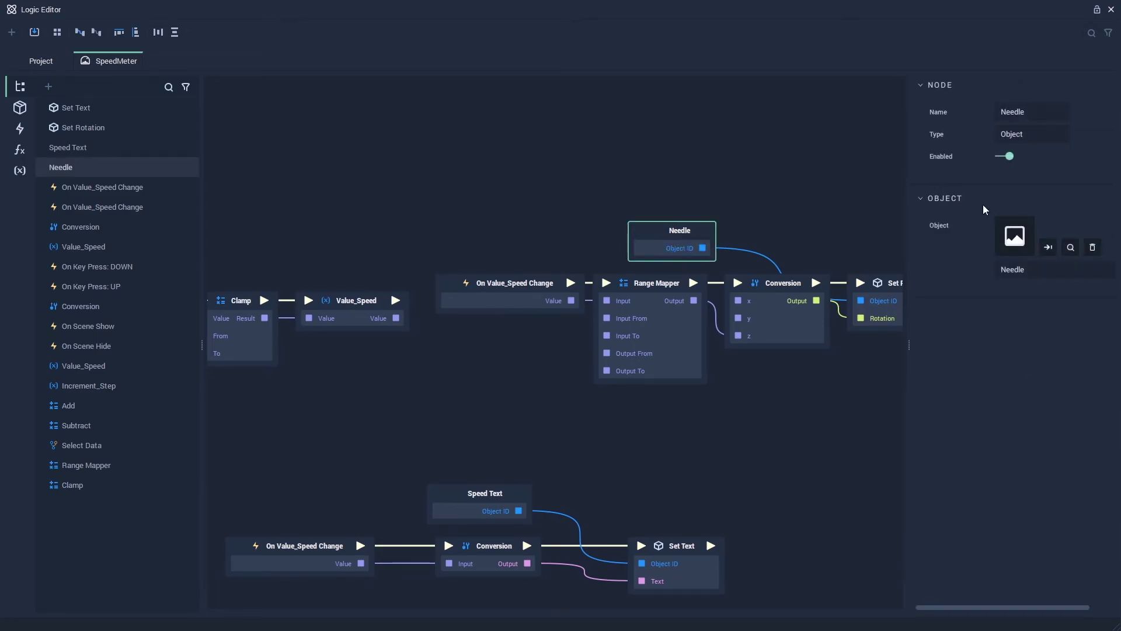
left_click(1016, 242)
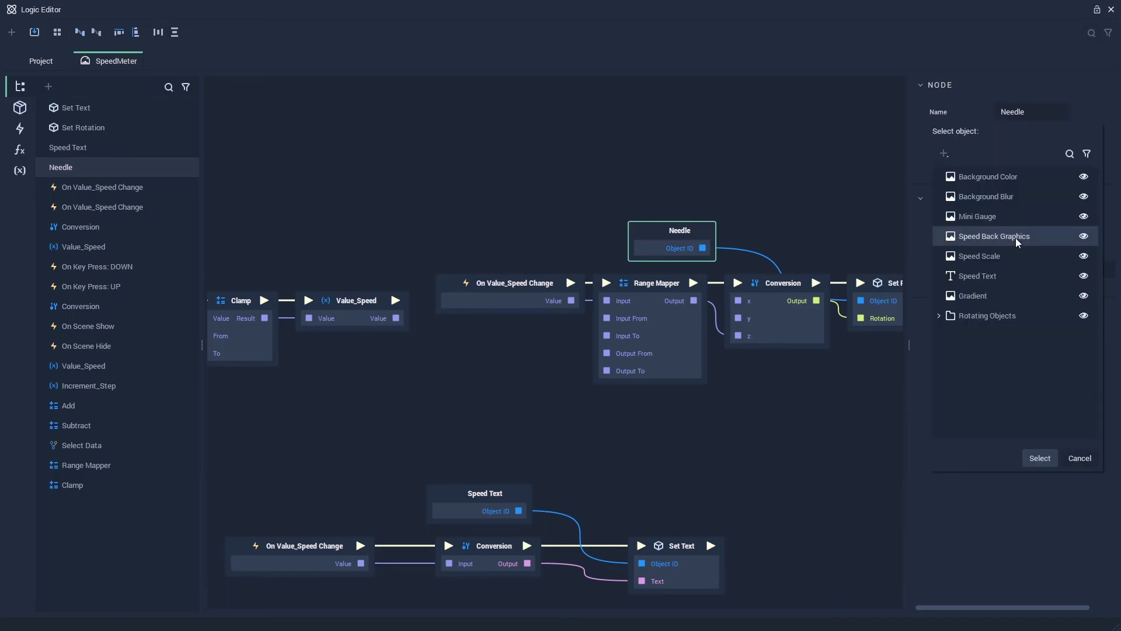
left_click(982, 317)
left_click(1039, 459)
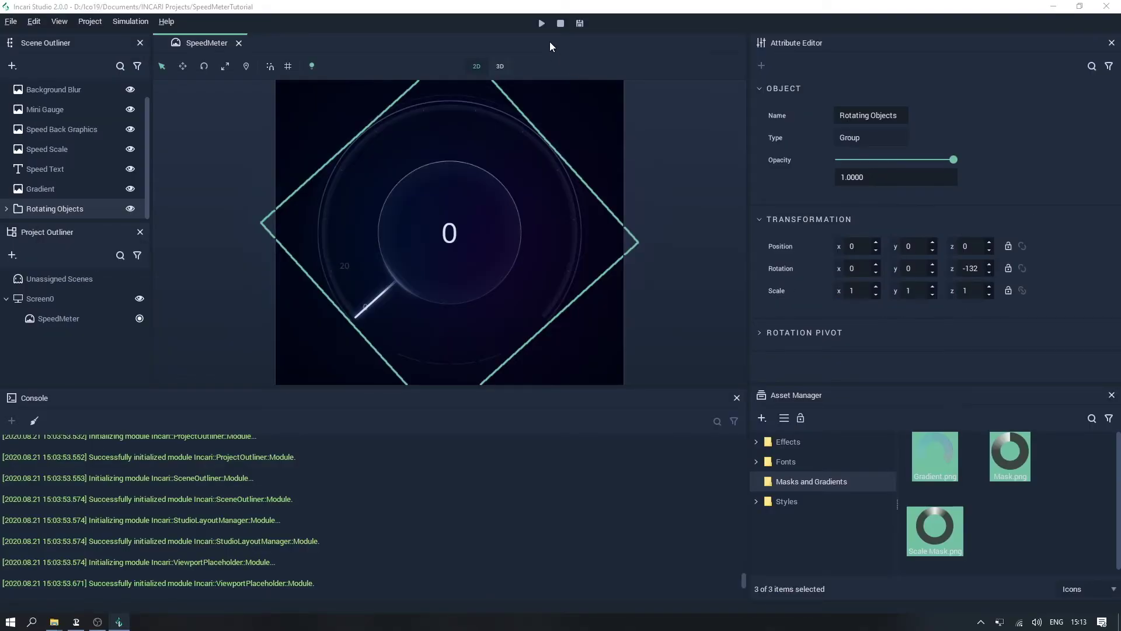
Step: Start the simulation to check the needle and lit trail turning together
left_click(542, 24)
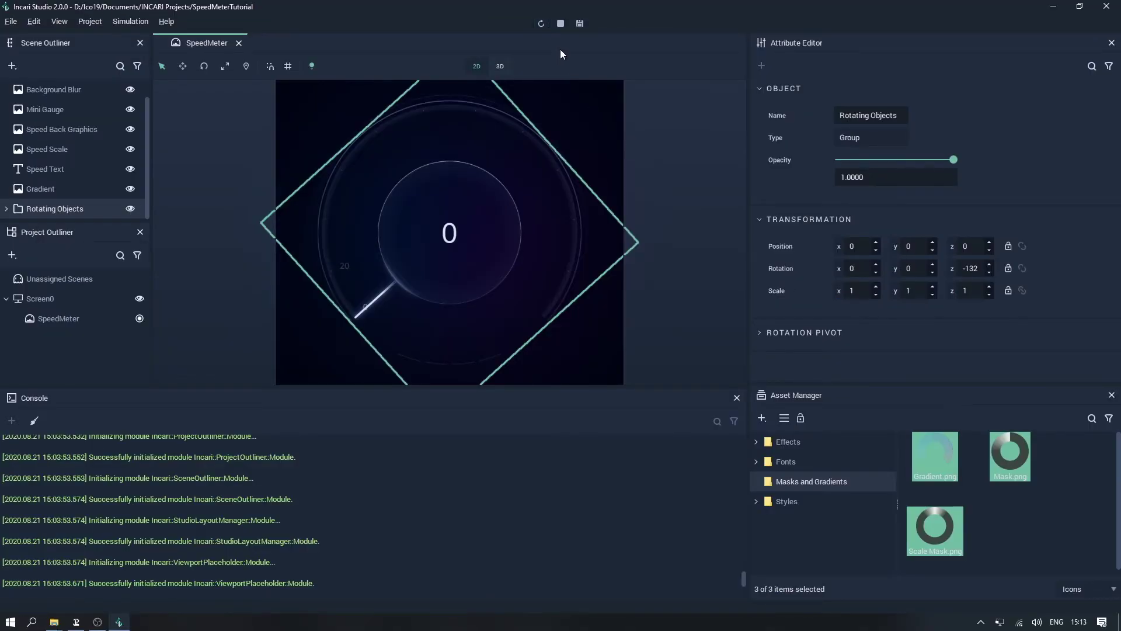